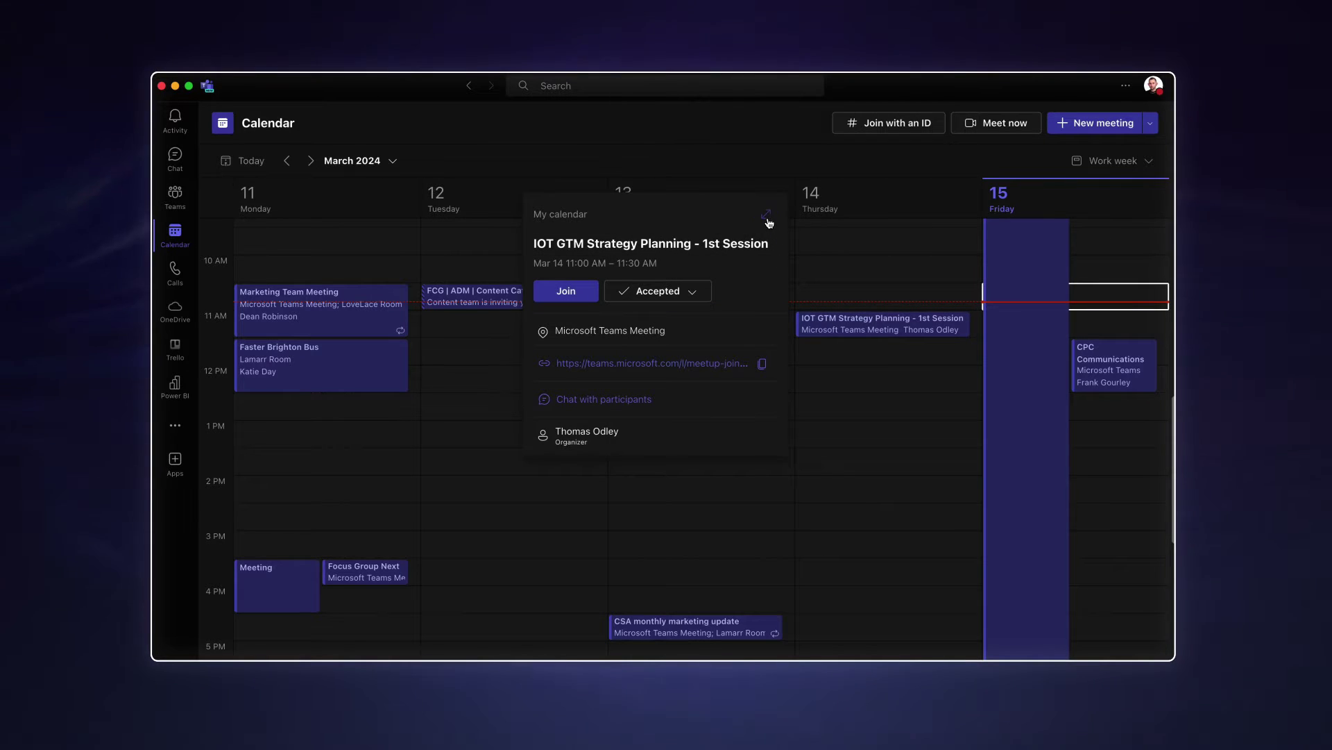
- Start live transcription of the meeting with English (US) as the spoken language
{"action": "left_click", "coordinate": [766, 214]}
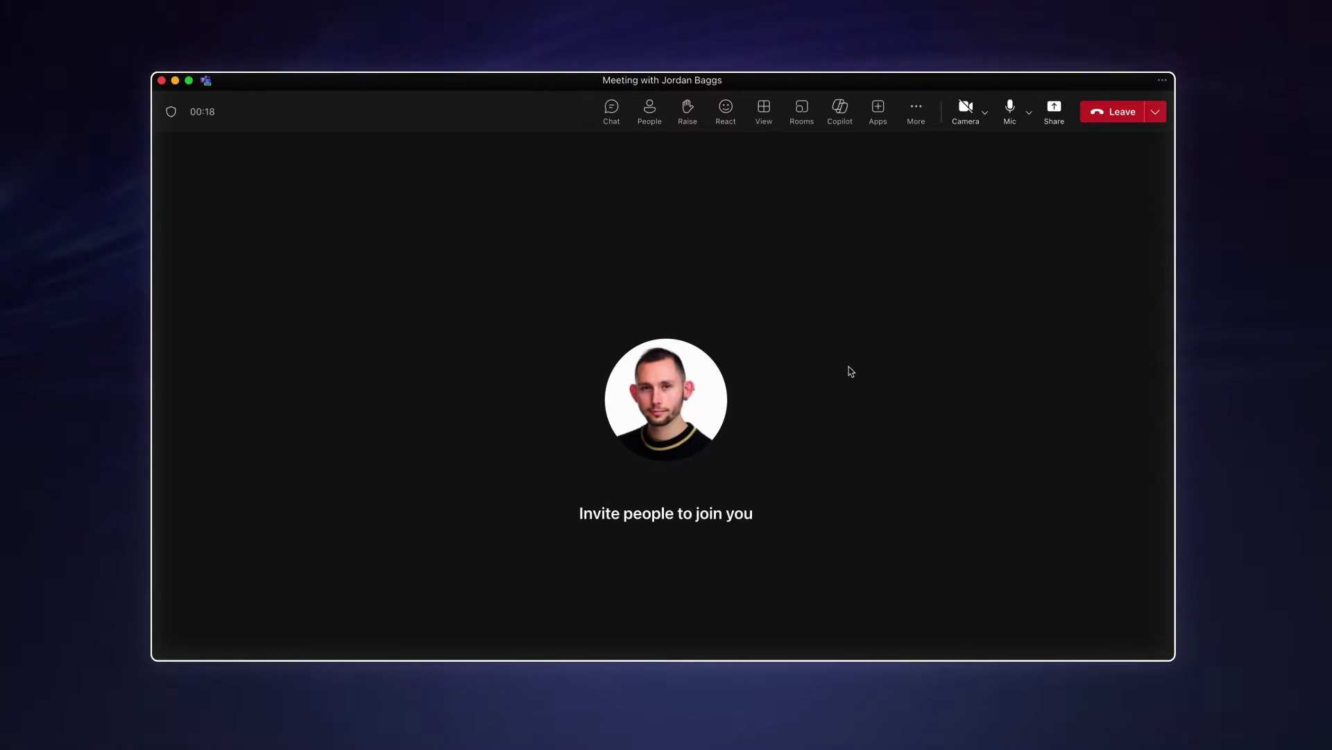
{"action": "left_click", "coordinate": [917, 111]}
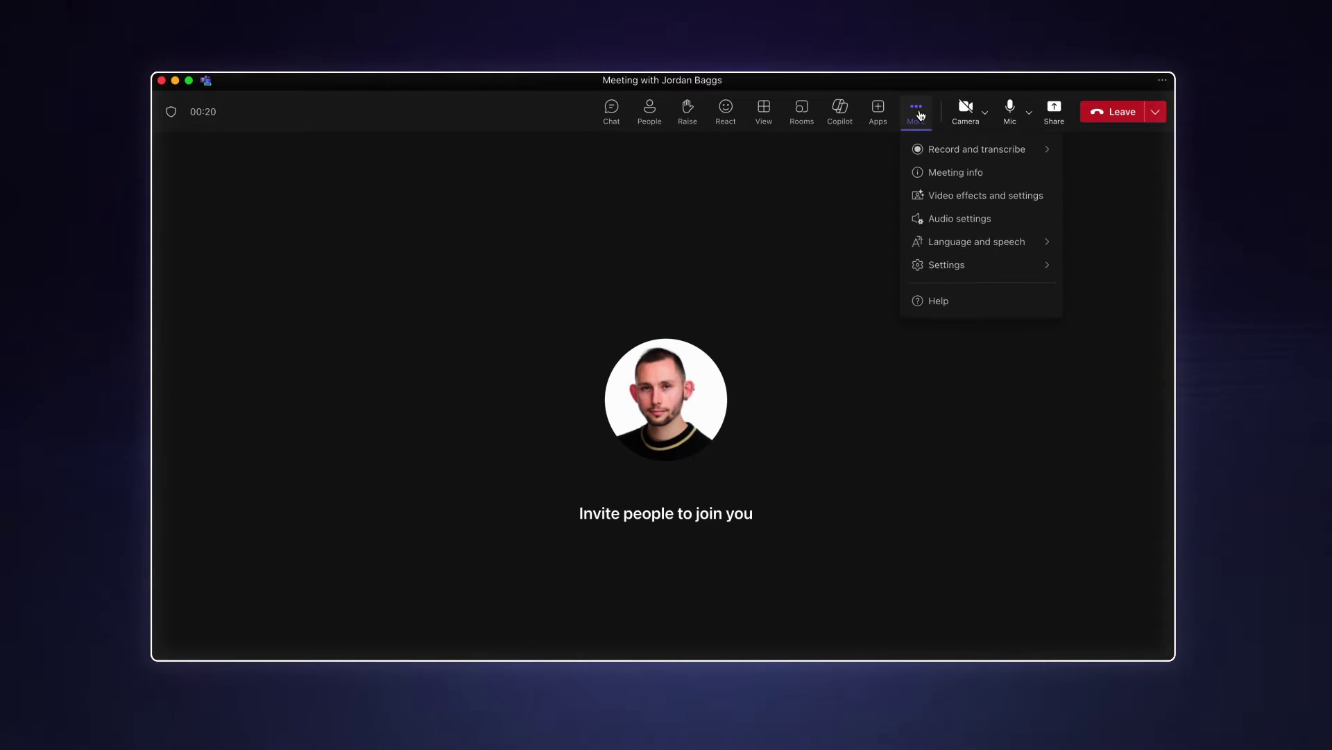
{"action": "mouse_move", "coordinate": [933, 149]}
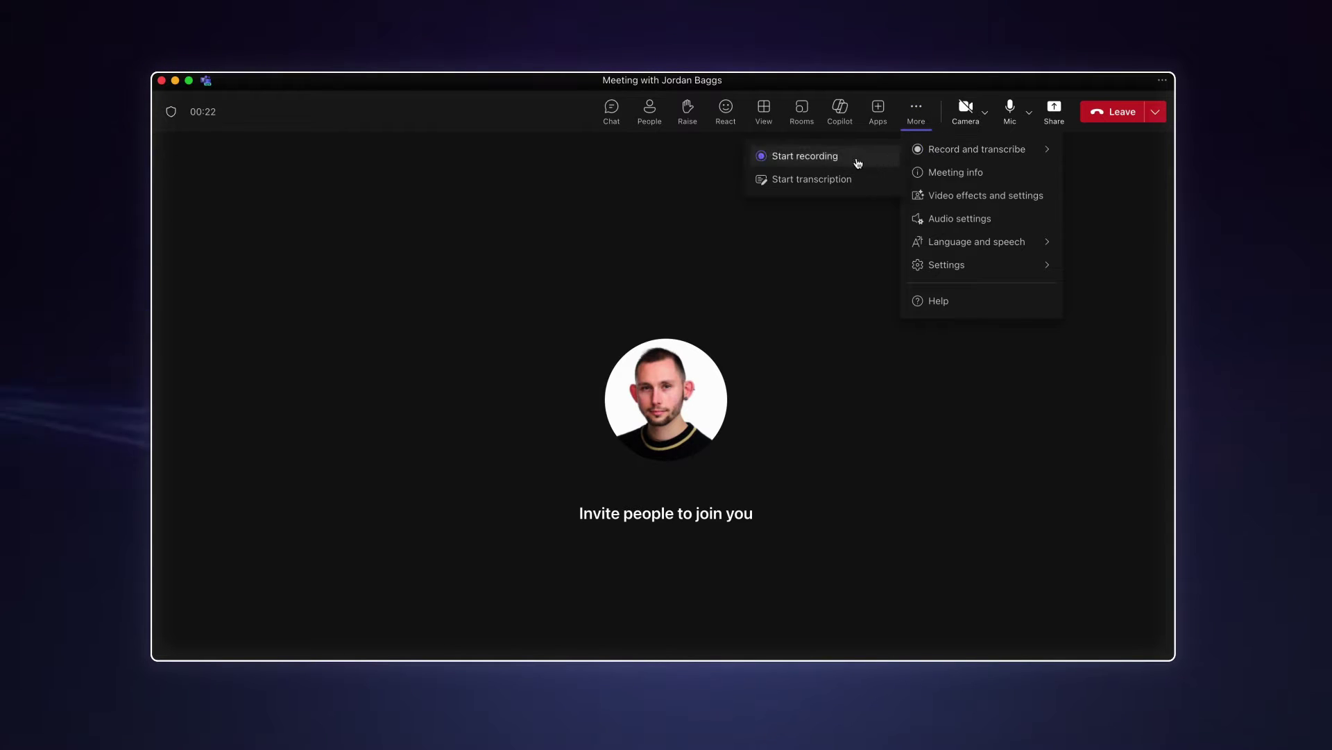
{"action": "left_click", "coordinate": [844, 183]}
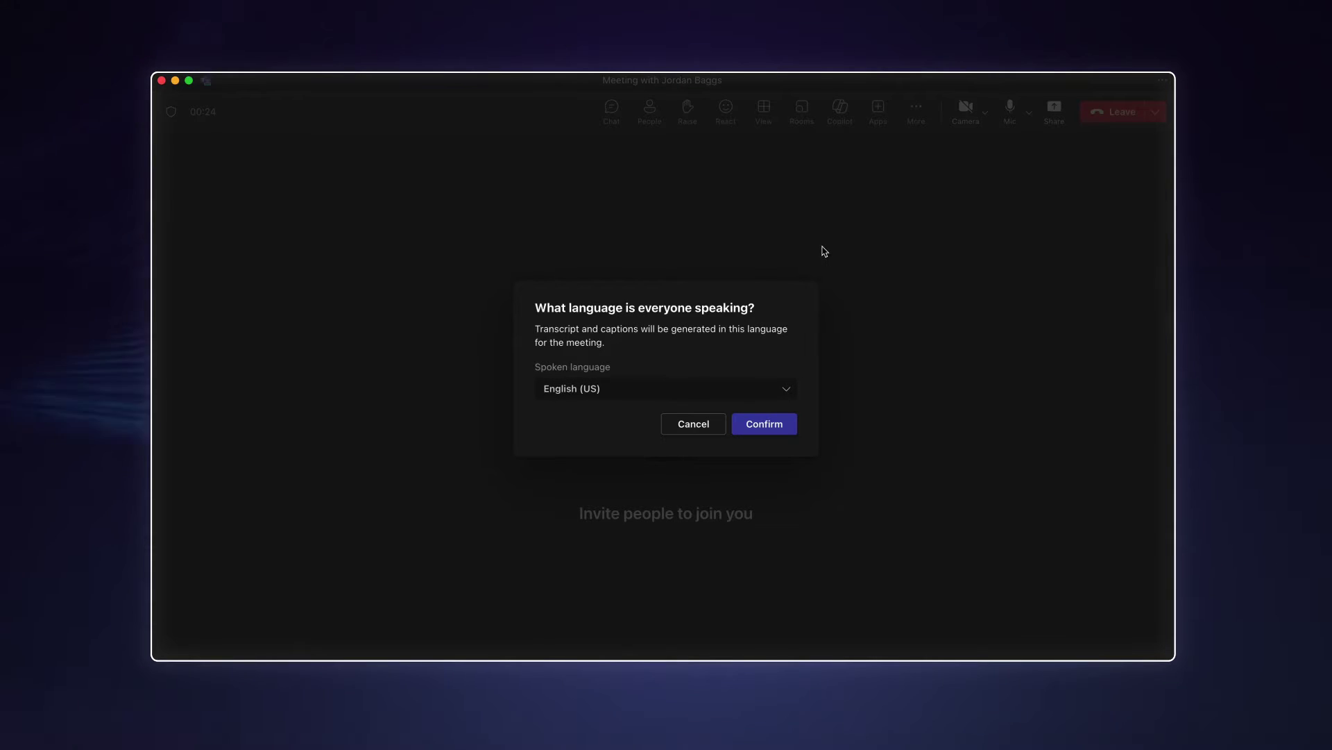
{"action": "left_click", "coordinate": [770, 427]}
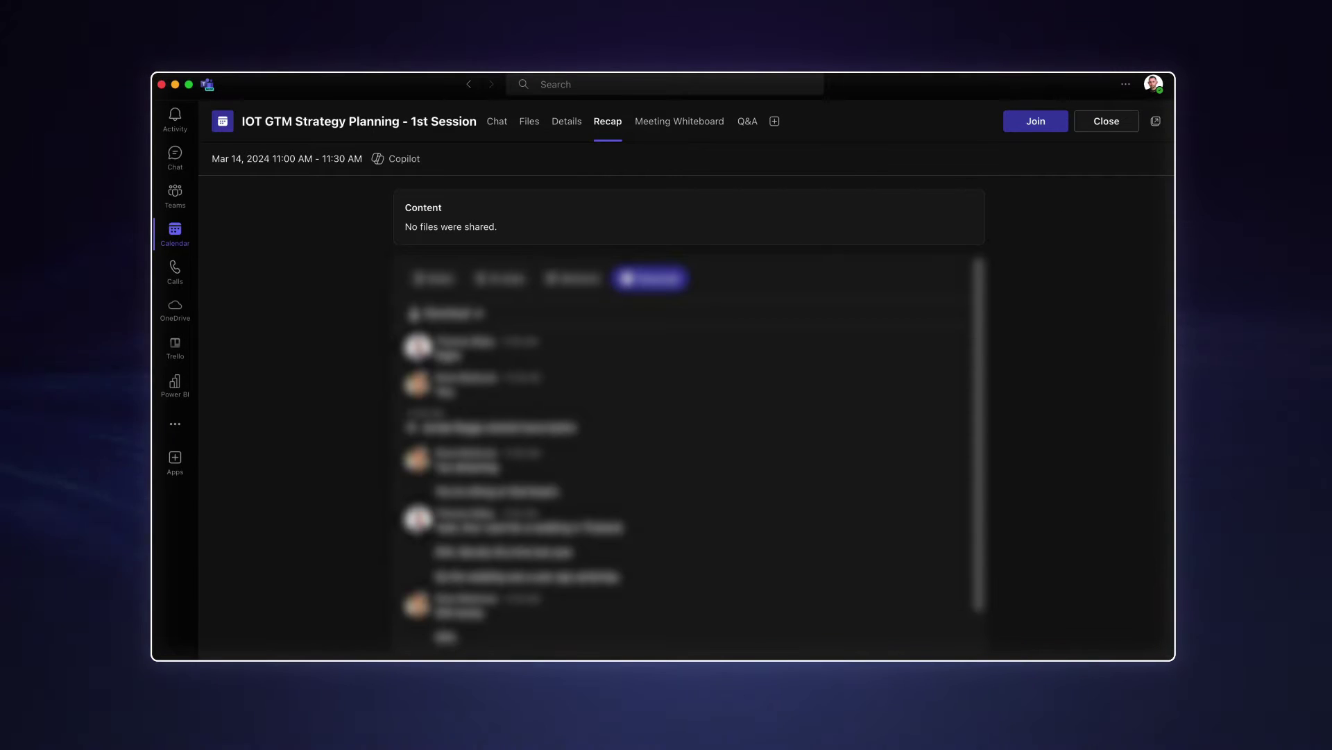
- Ask the recap's Copilot to 'summarise this meeting into notes'
{"action": "left_click", "coordinate": [403, 160]}
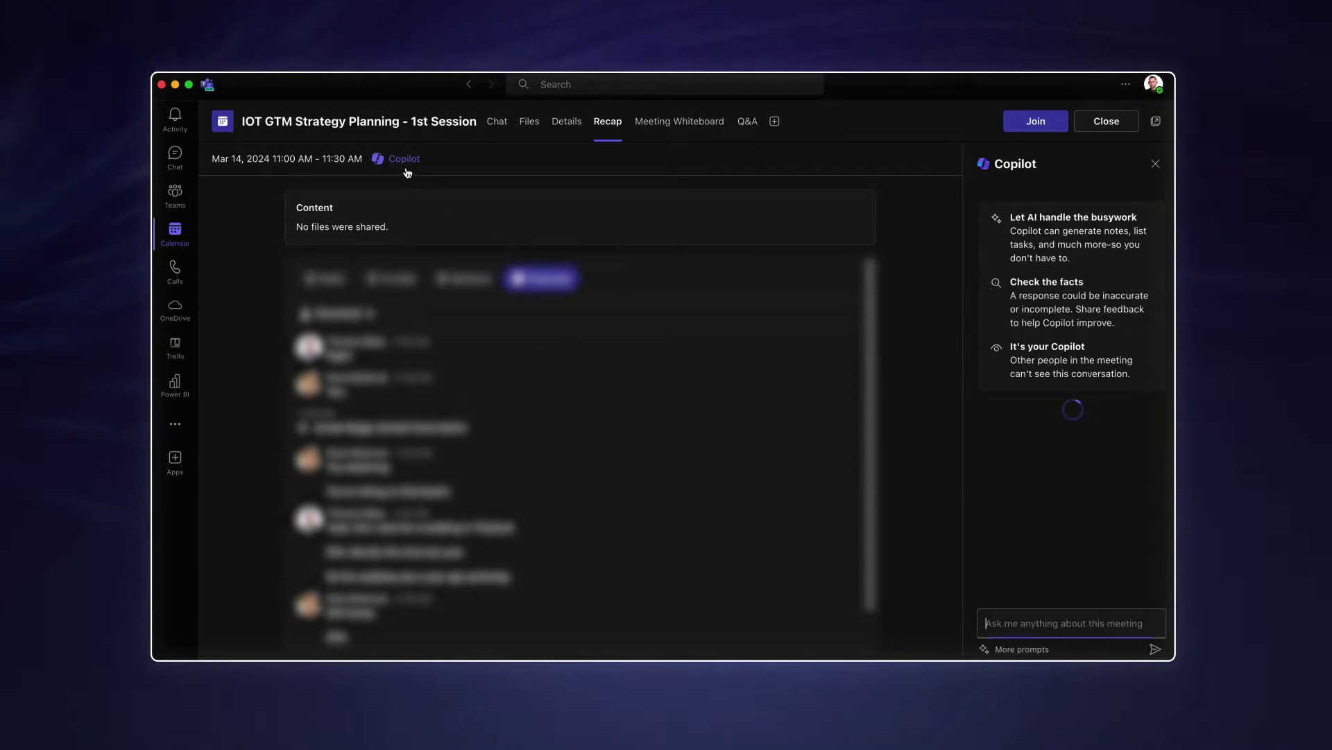
{"action": "type", "text": "su"}
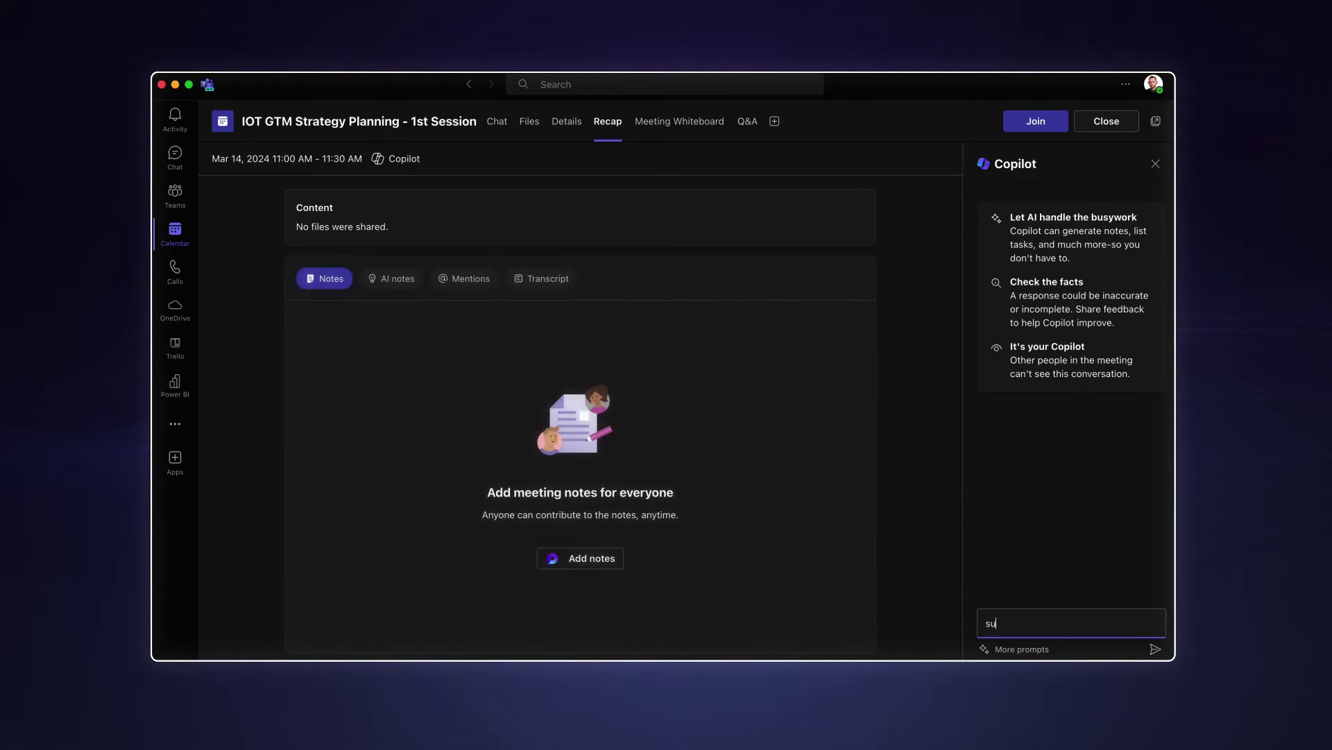
{"action": "type", "text": "mmarise"}
{"action": "key", "text": "BackSpace"}
{"action": "type", "text": "ise "}
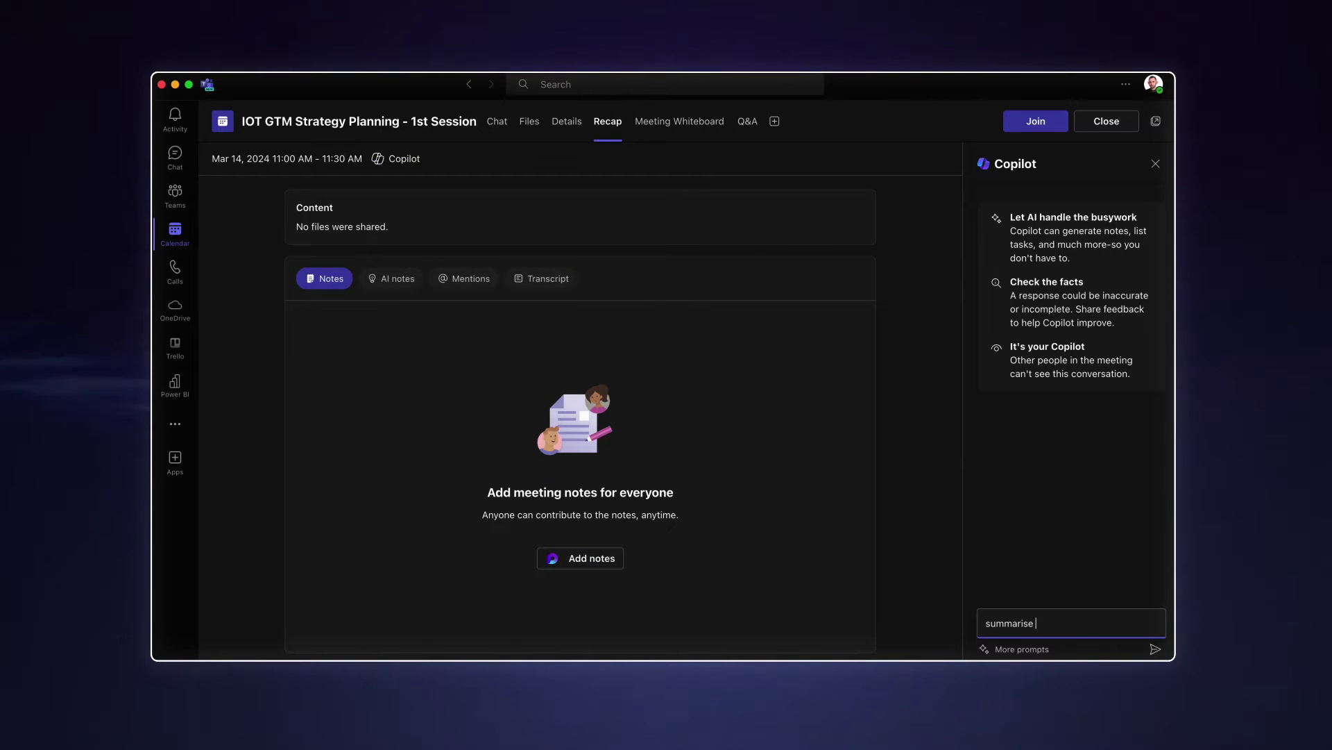
{"action": "type", "text": "this meeting into"}
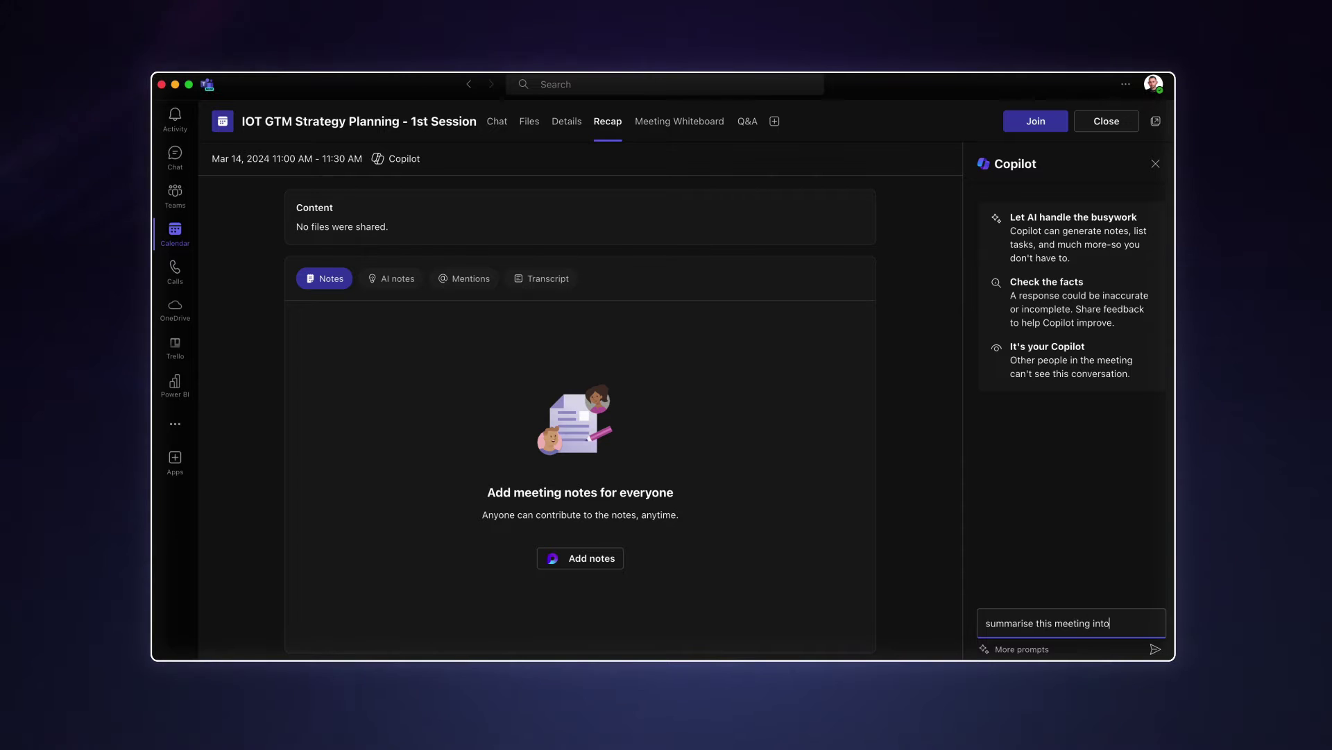
{"action": "type", "text": " notes"}
{"action": "key", "text": "Return"}
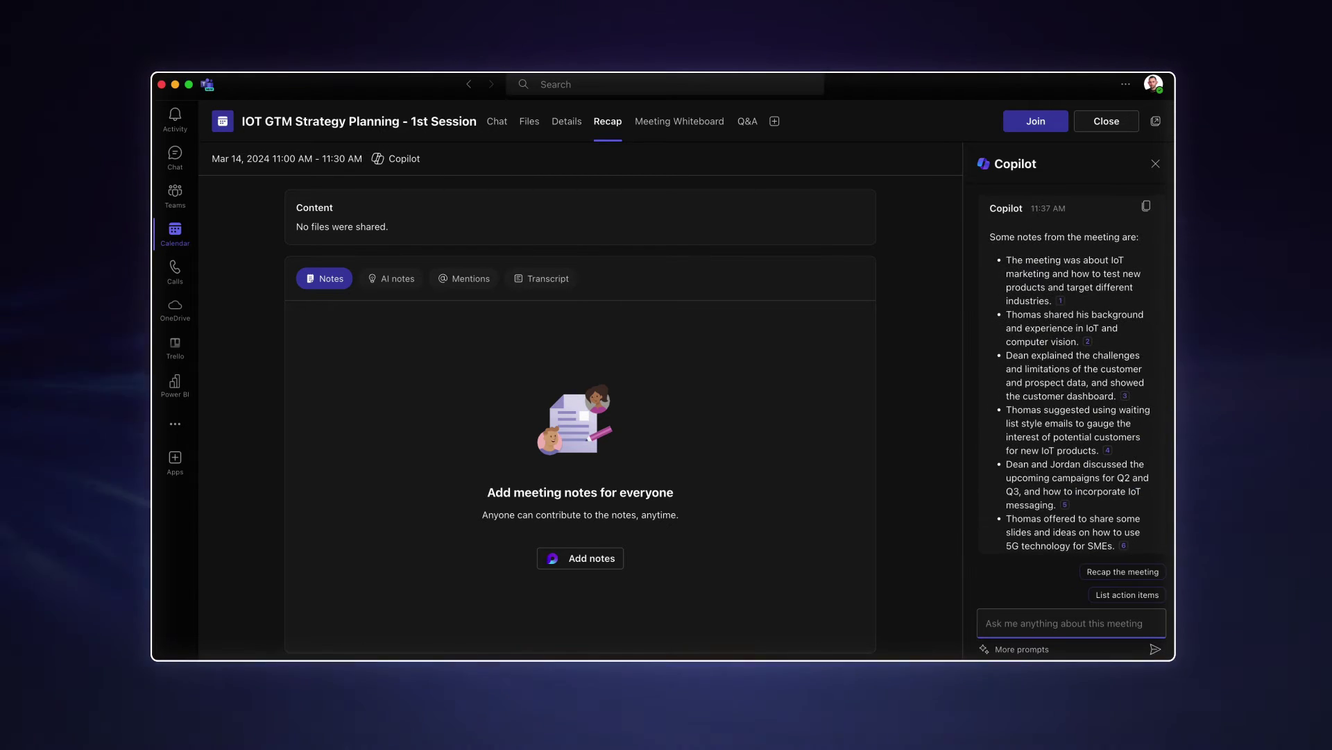
- Have Copilot list the meeting's action items and review the response
{"action": "left_click", "coordinate": [1128, 572]}
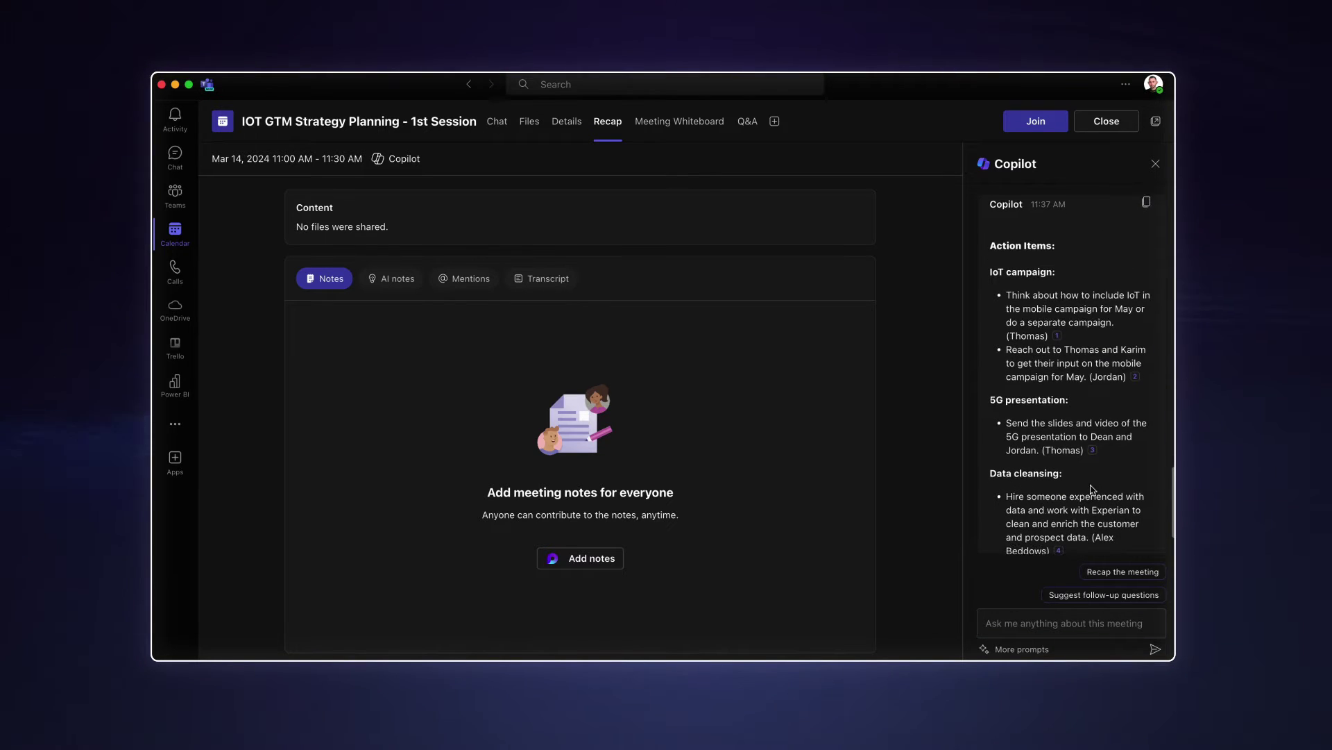
{"action": "scroll", "coordinate": [1092, 489], "scroll_direction": "up", "scroll_amount": 2}
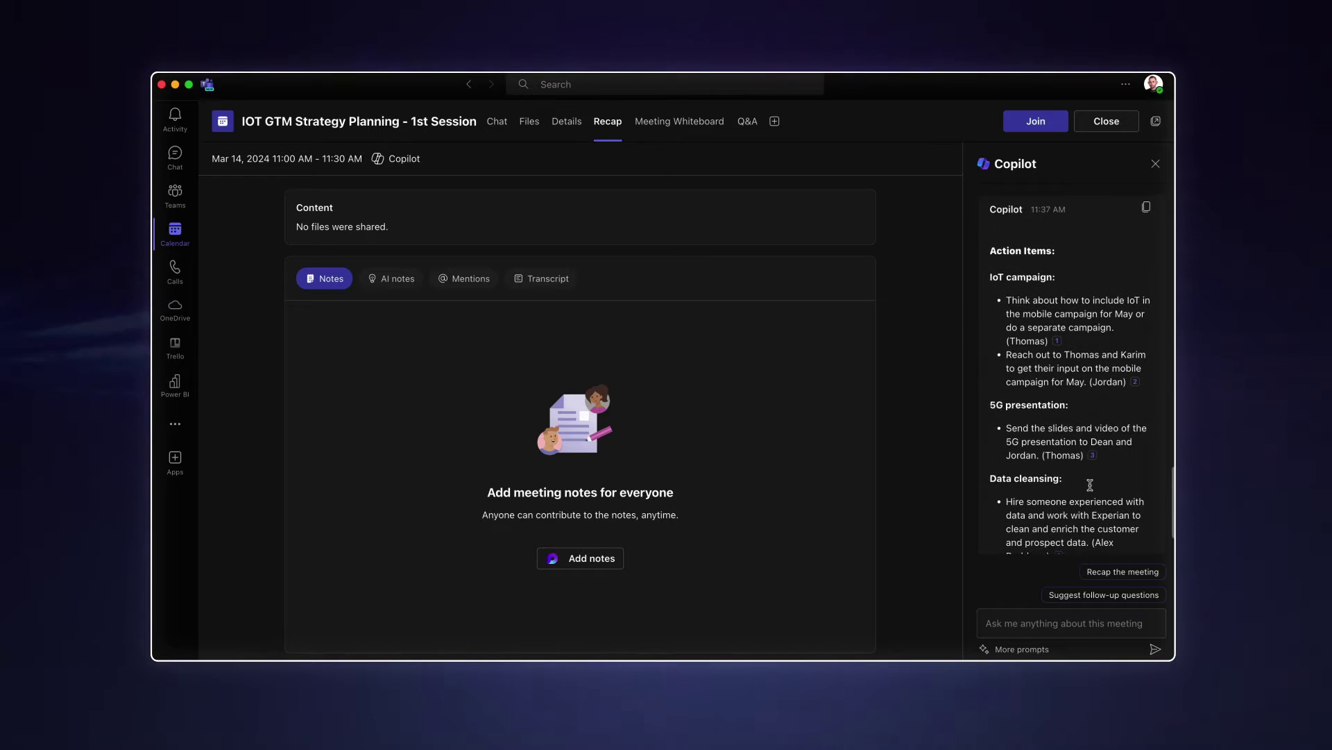
{"action": "scroll", "coordinate": [1092, 489], "scroll_direction": "up", "scroll_amount": 5}
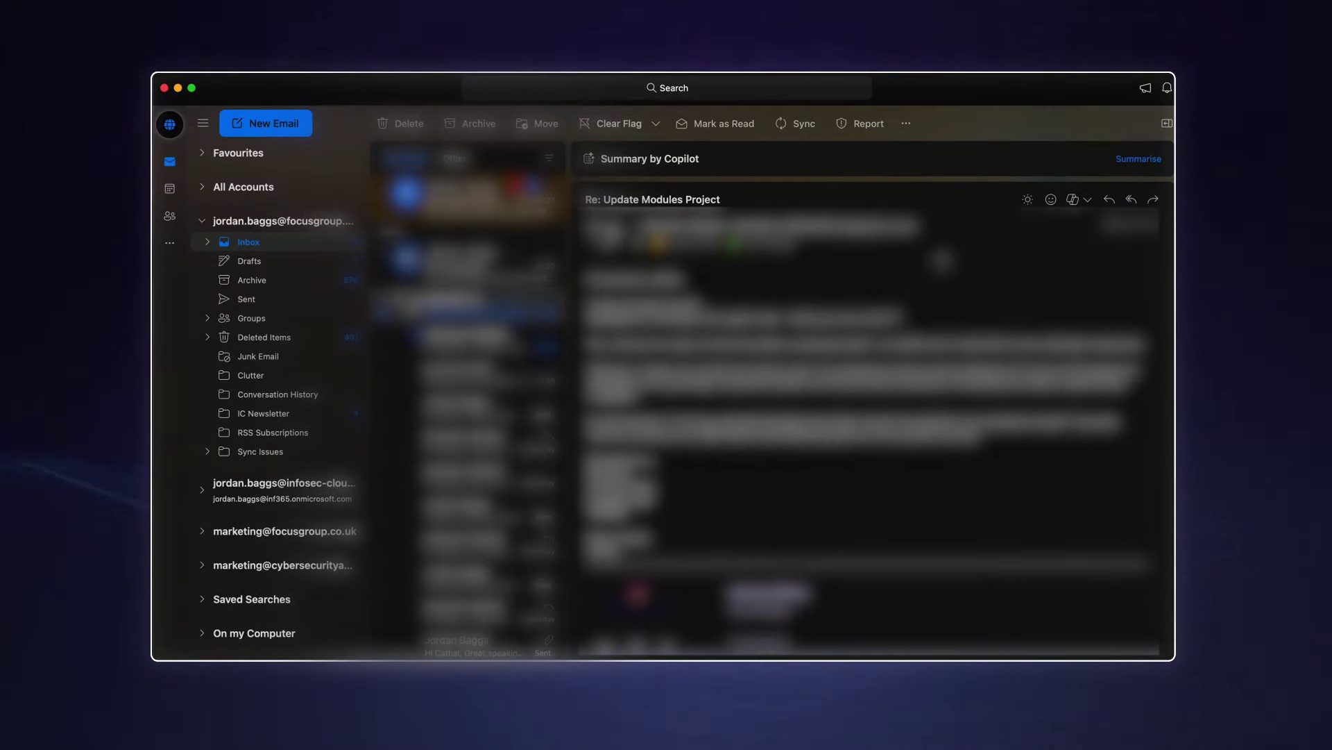
- Have Copilot summarise the Re: Update Modules Project email thread
{"action": "left_click", "coordinate": [1136, 159]}
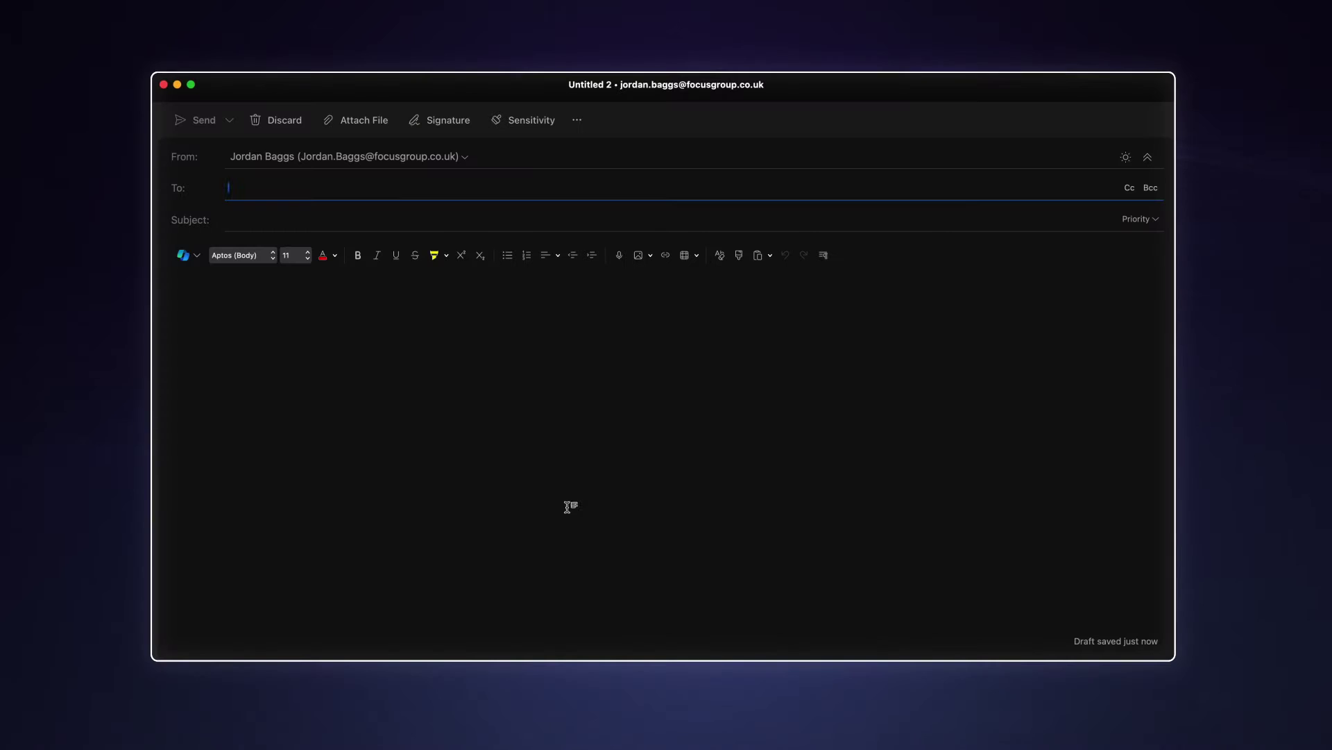
- Start a Draft with Copilot prompt: 'Draft an email to' a named colleague
{"action": "left_click", "coordinate": [183, 254]}
{"action": "left_click", "coordinate": [208, 274]}
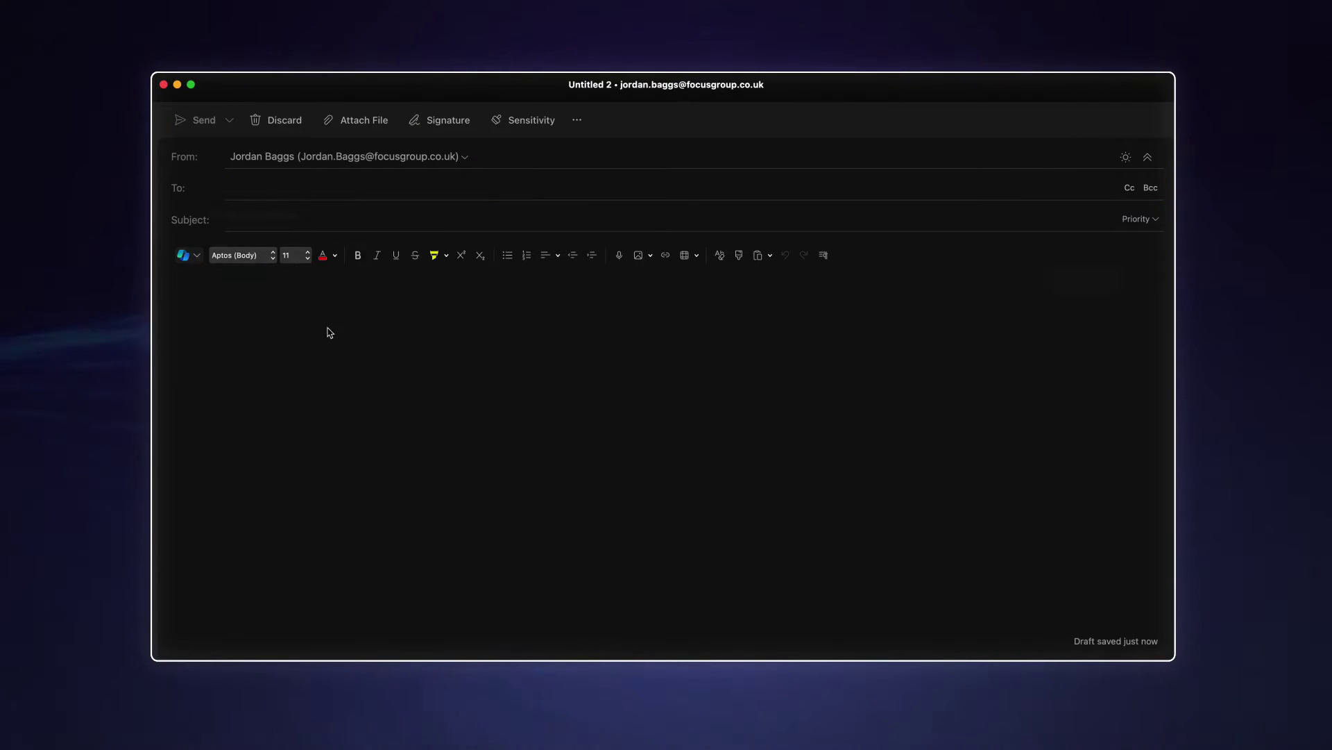
{"action": "type", "text": "Draft an emailk"}
{"action": "key", "text": "BackSpace"}
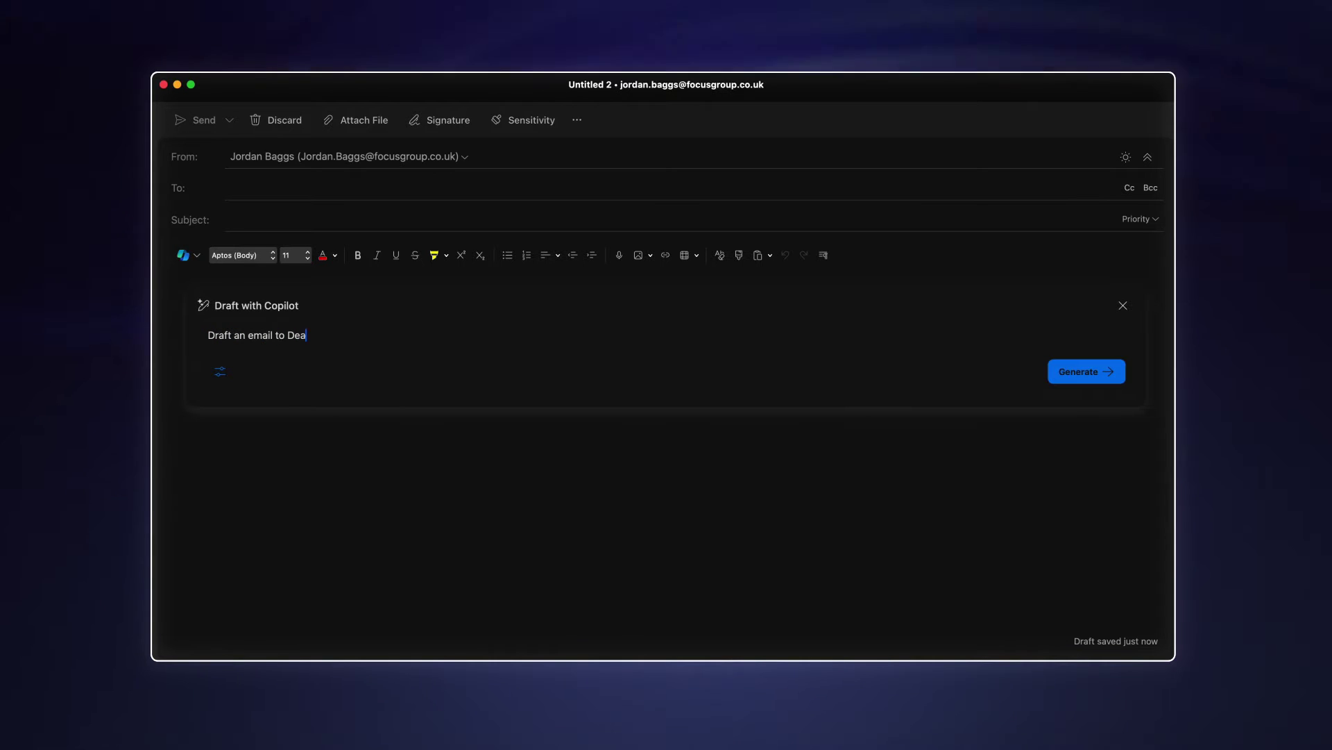
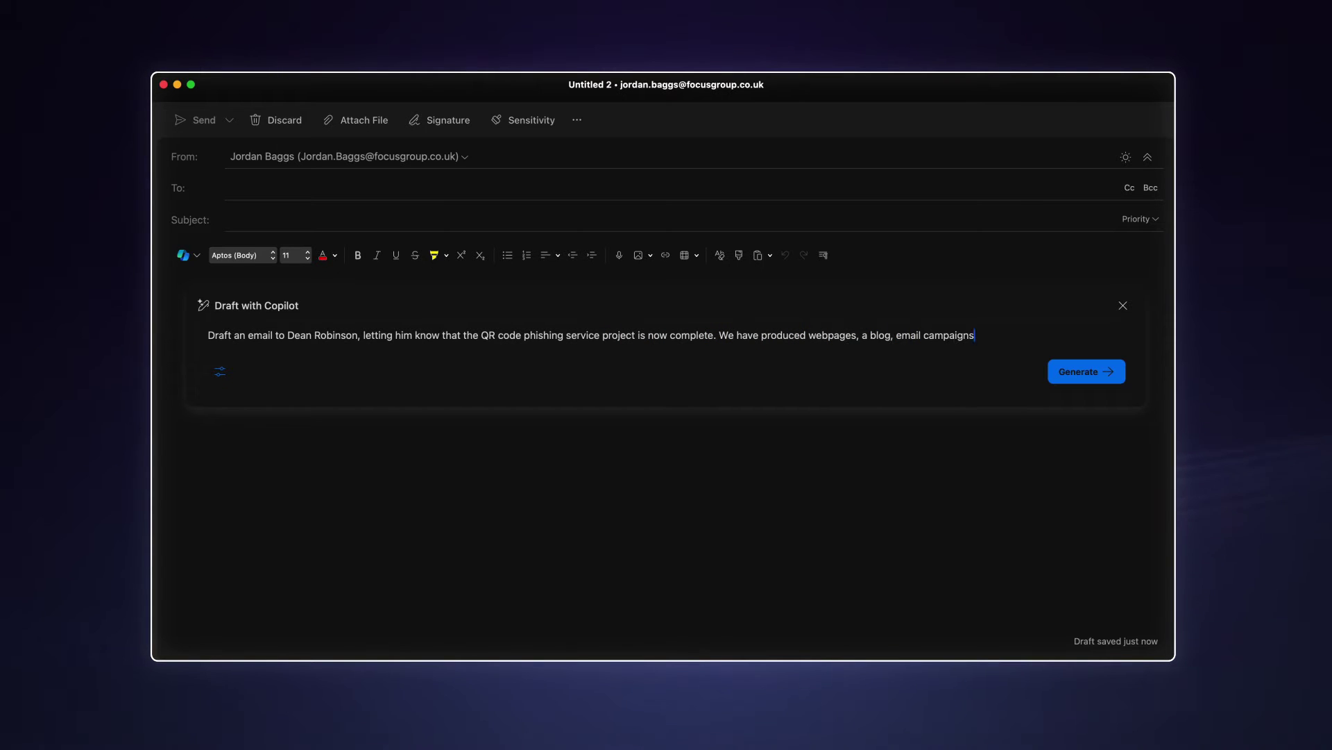
- Generate a short, casual Copilot email announcing the finished QR code phishing project, make it less formal, and keep it
{"action": "type", "text": ". Make it short and casual in tone."}
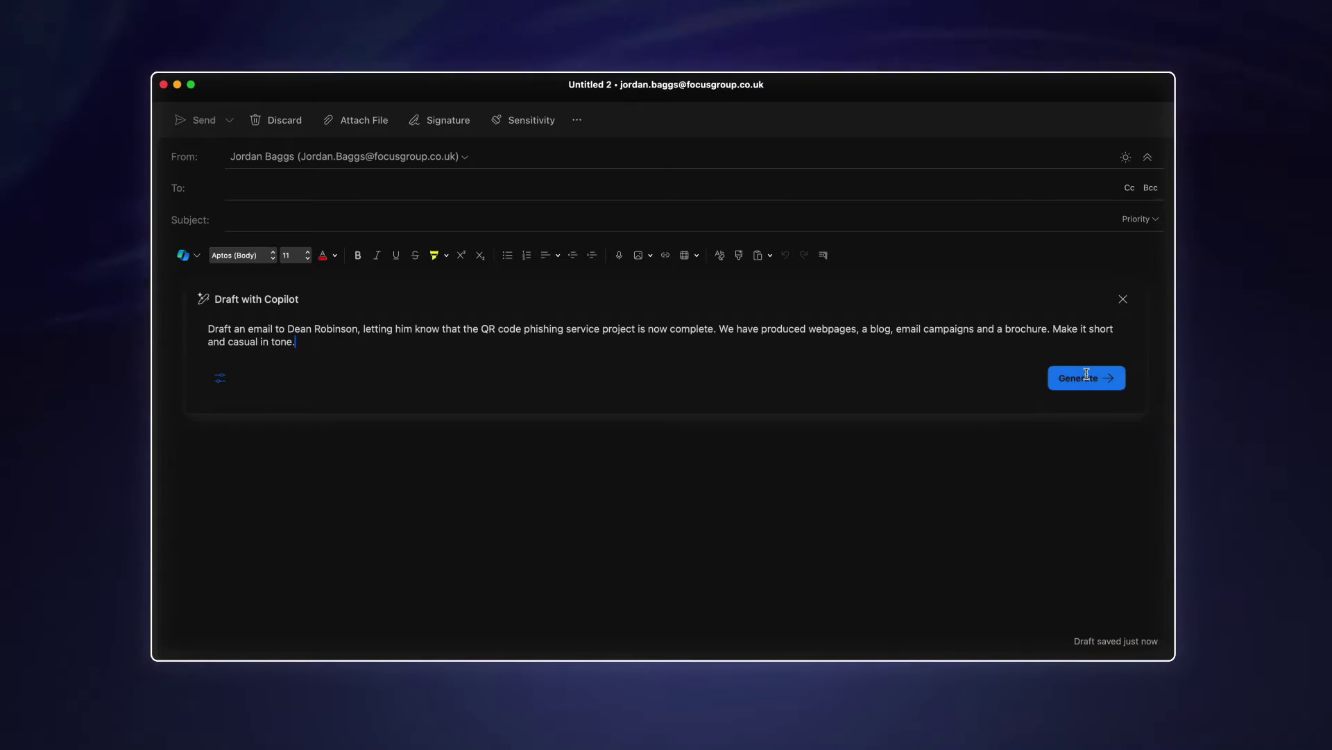
{"action": "left_click", "coordinate": [1084, 378]}
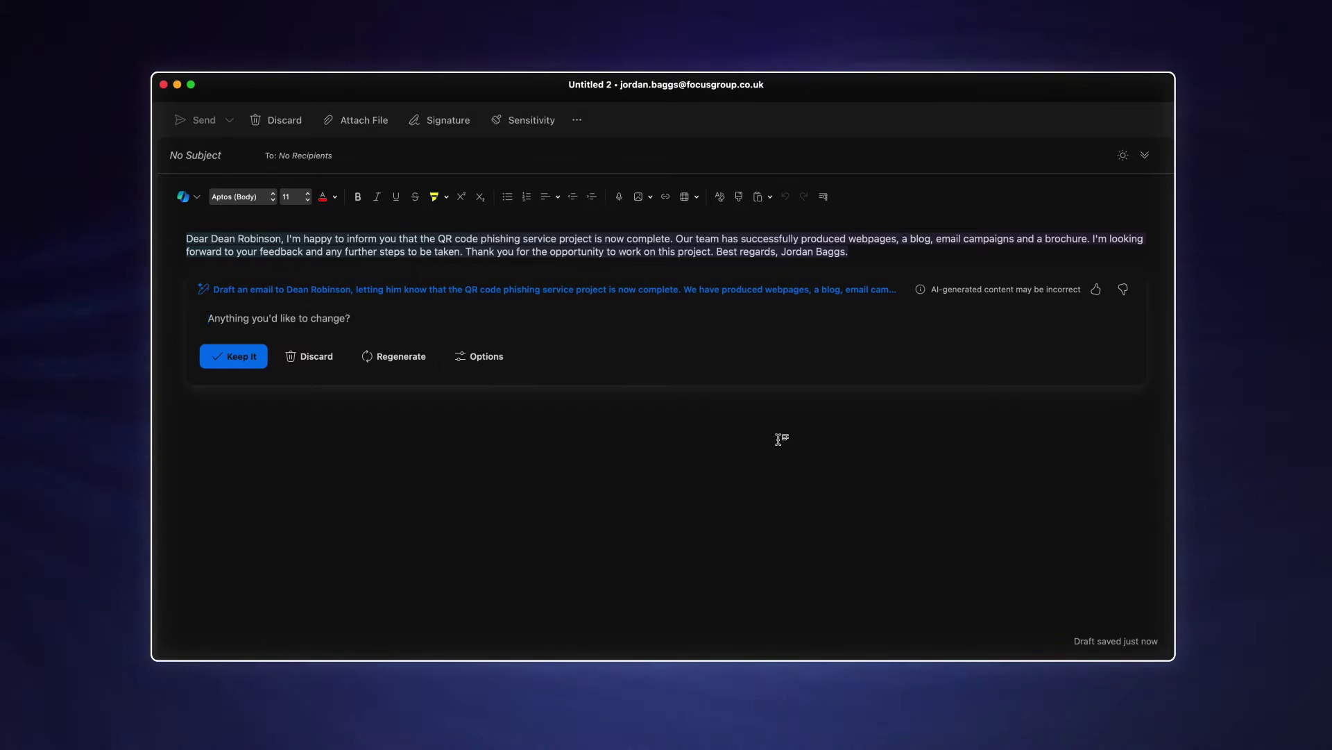
{"action": "type", "text": "make "}
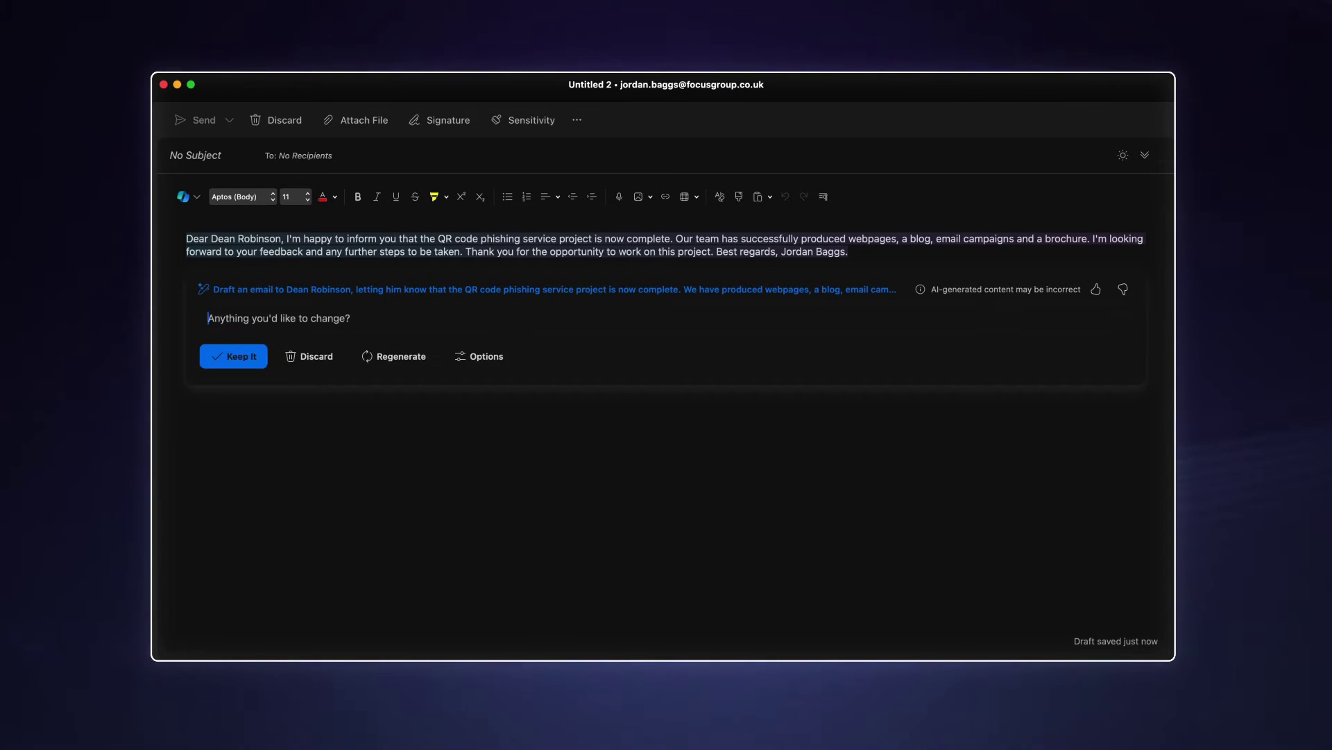
{"action": "type", "text": "it less f"}
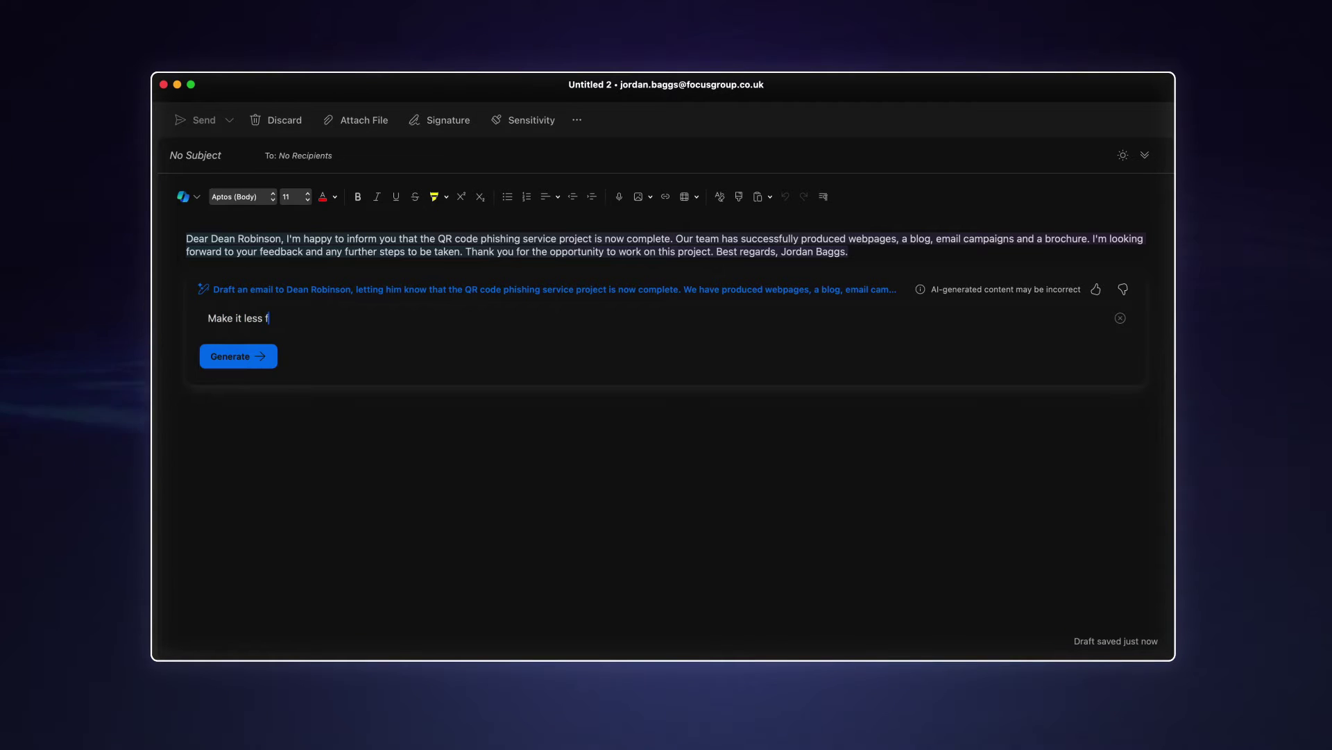
{"action": "type", "text": "ormal"}
{"action": "left_click", "coordinate": [236, 355]}
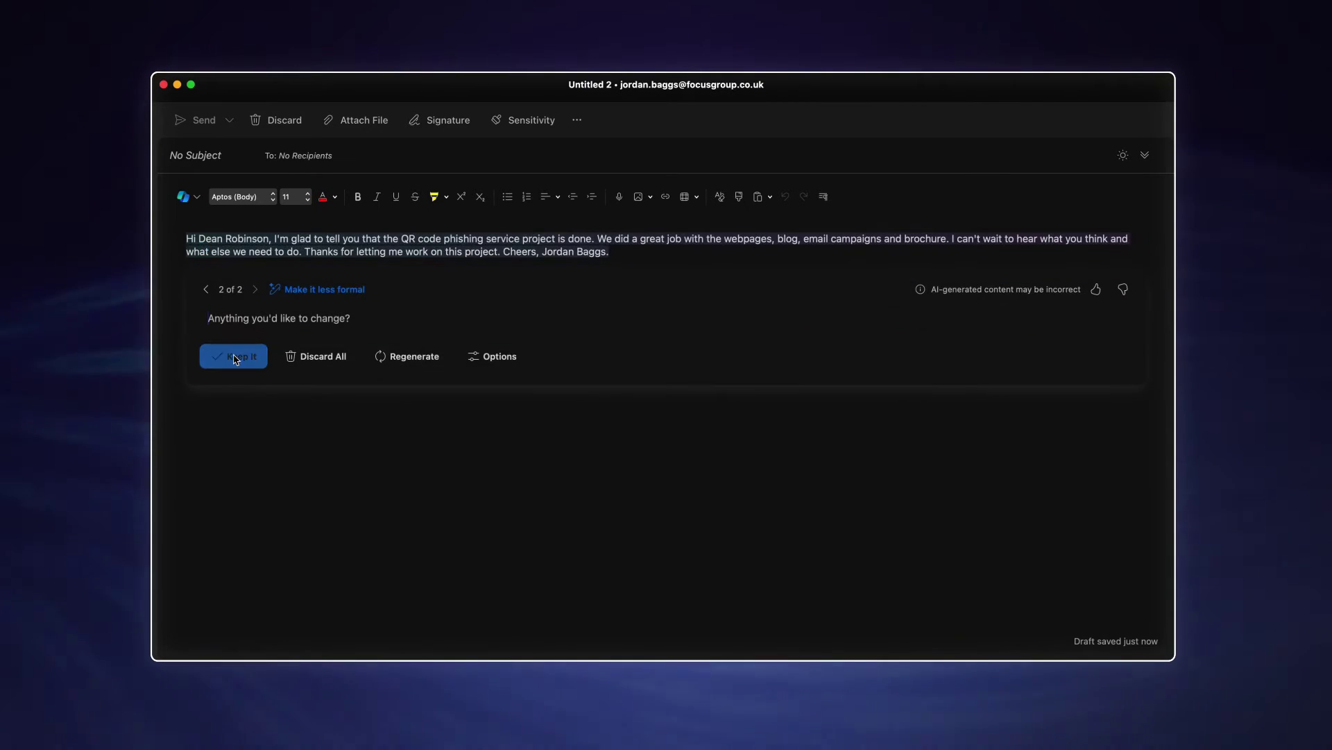
{"action": "left_click", "coordinate": [236, 356]}
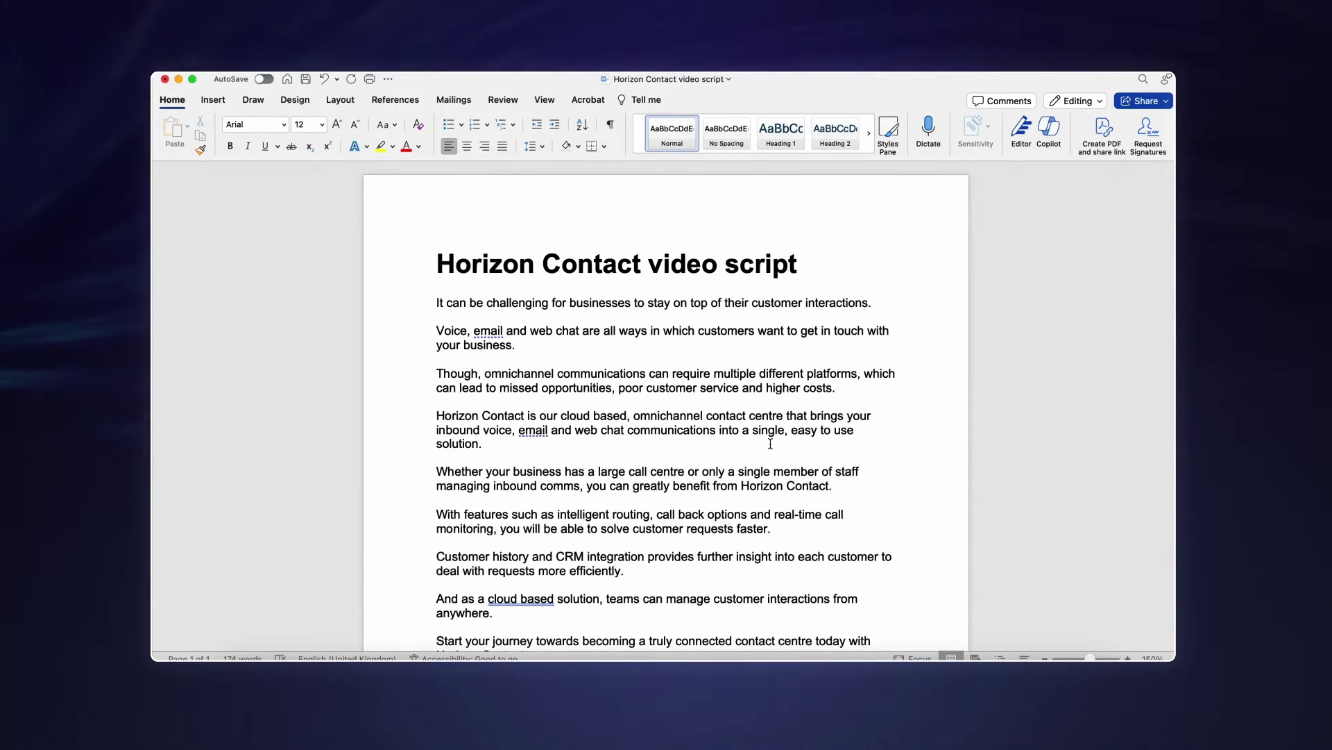
- At the script's end, ask Copilot for an overview of everything covered in the script
{"action": "scroll", "coordinate": [770, 443], "scroll_direction": "down", "scroll_amount": 5}
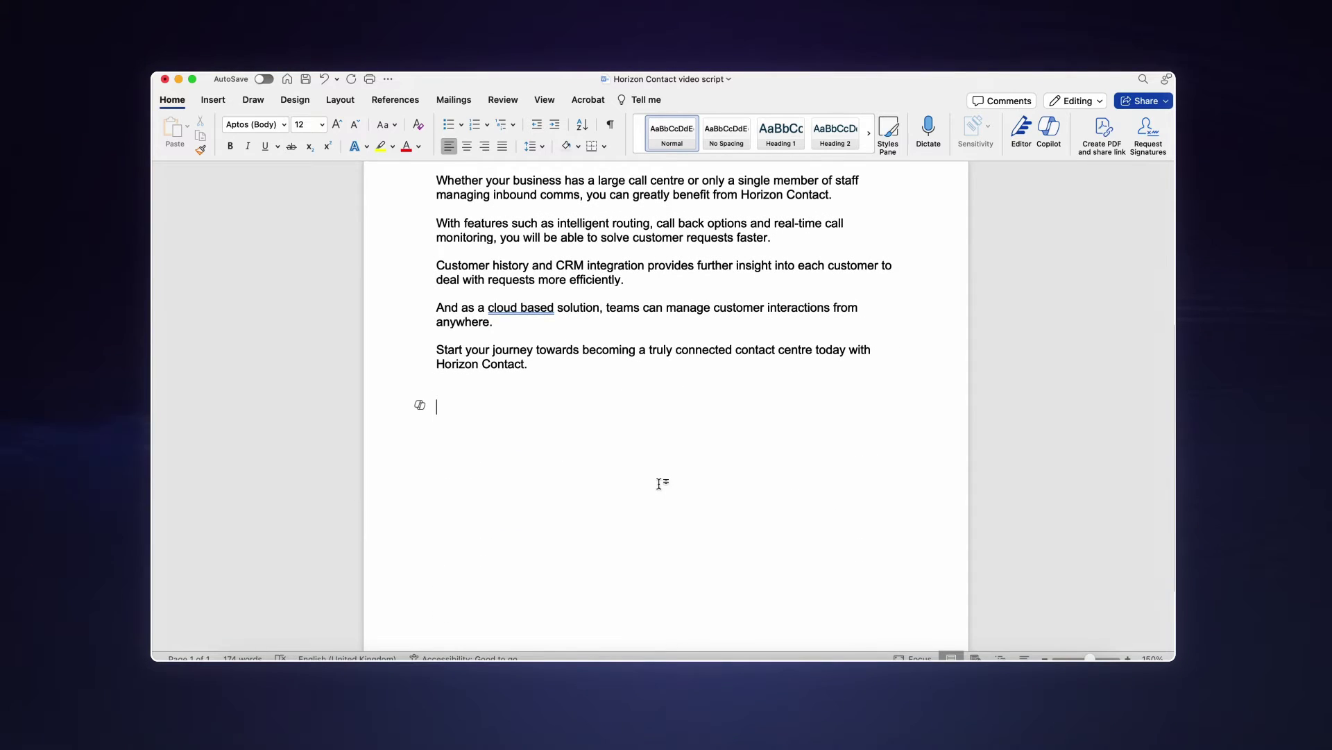
{"action": "left_click", "coordinate": [420, 404]}
{"action": "type", "text": "Us"}
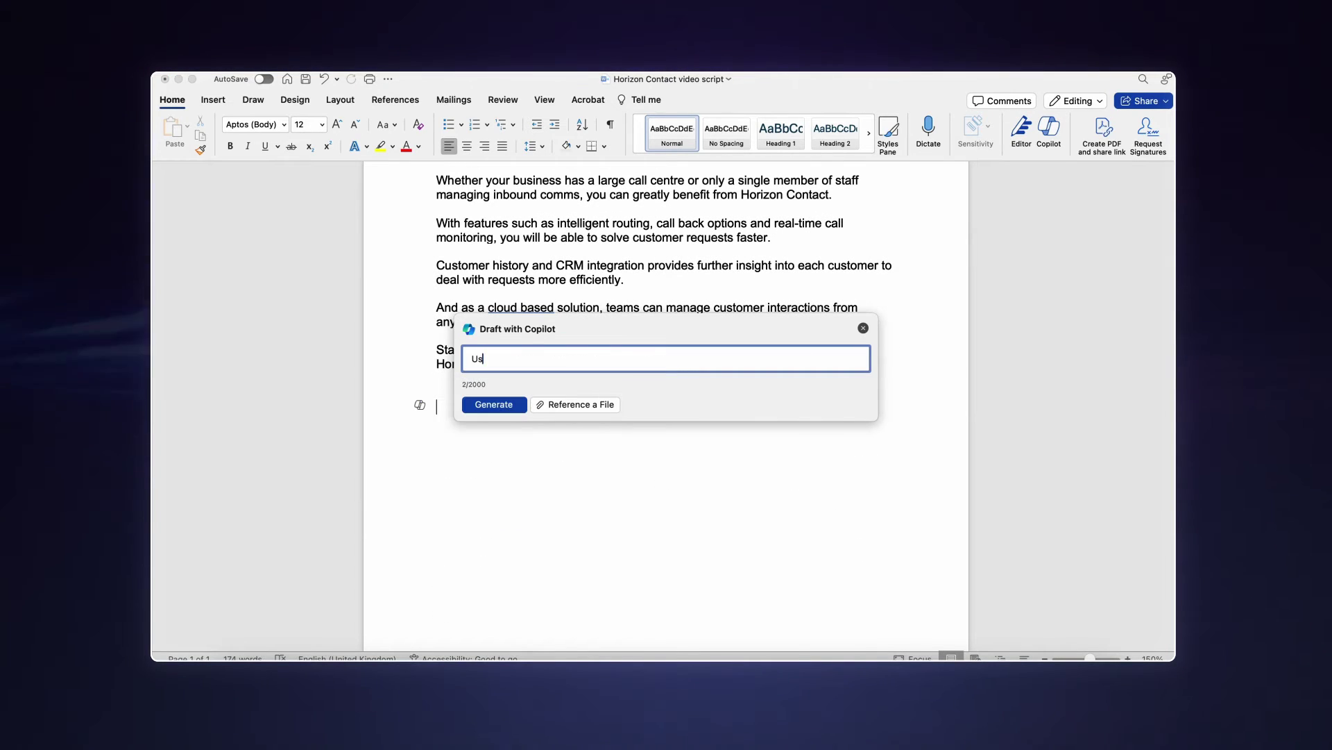
{"action": "type", "text": "ing the script ab"}
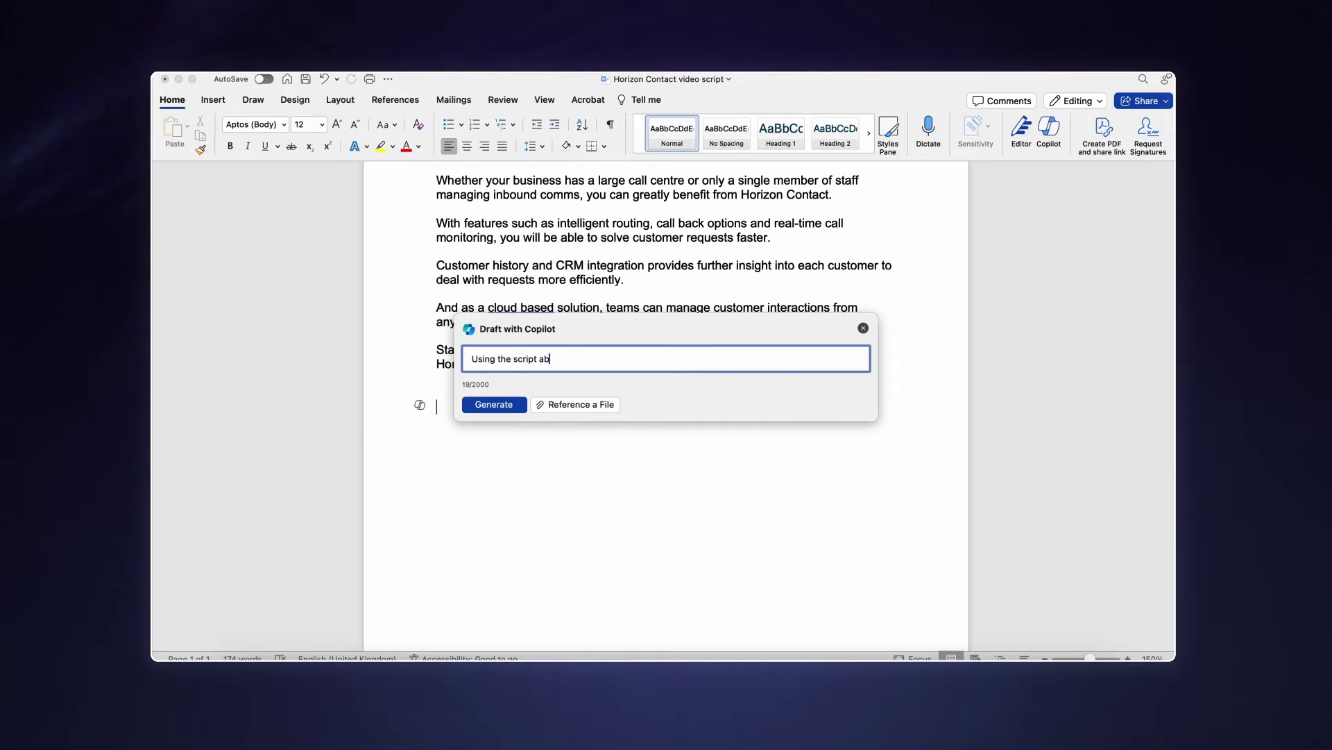
{"action": "type", "text": "ove, write a "}
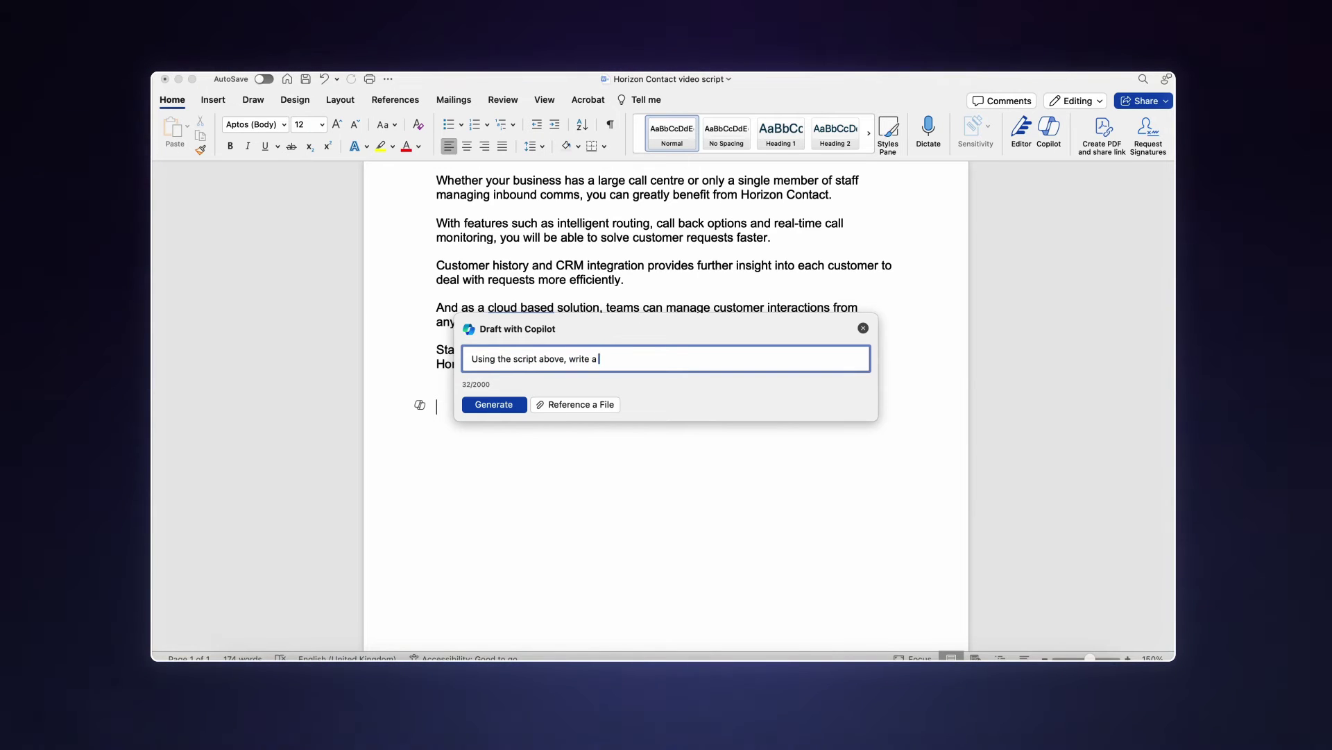
{"action": "type", "text": "n overv"}
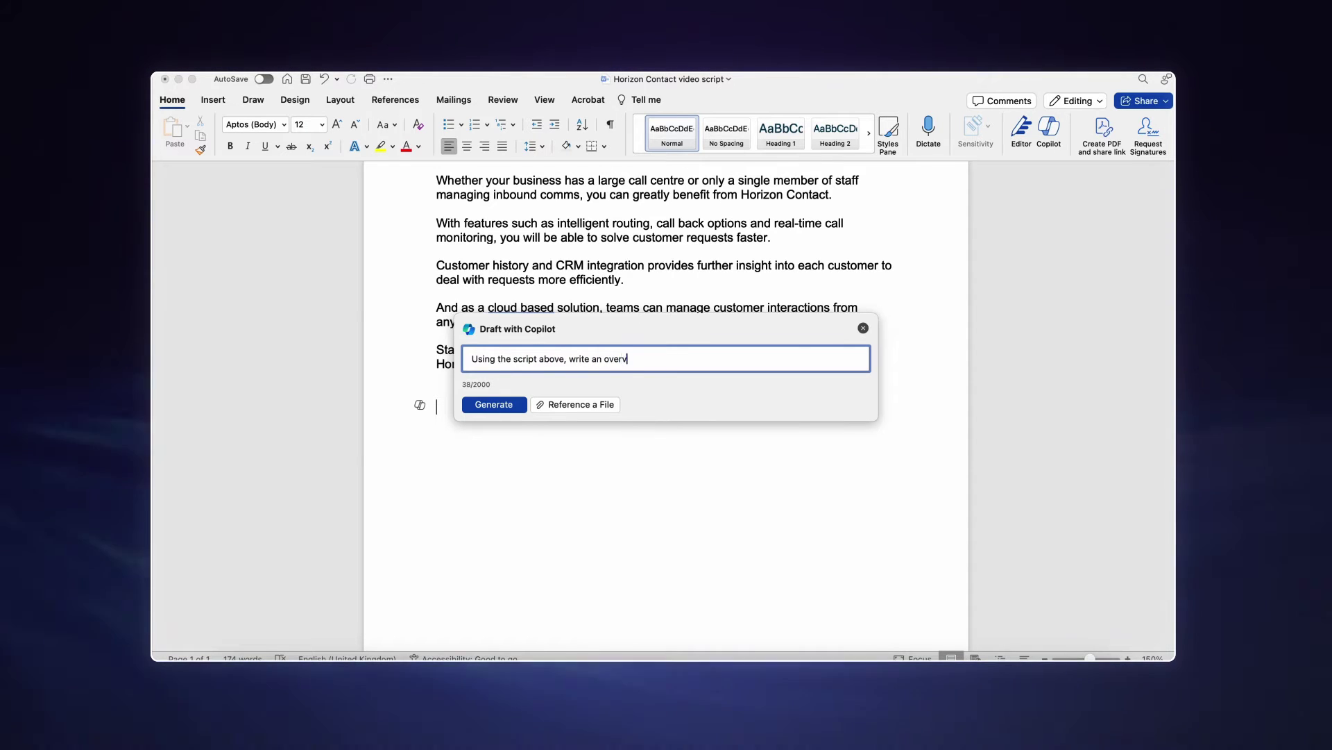
{"action": "type", "text": "iew of everything covered in"}
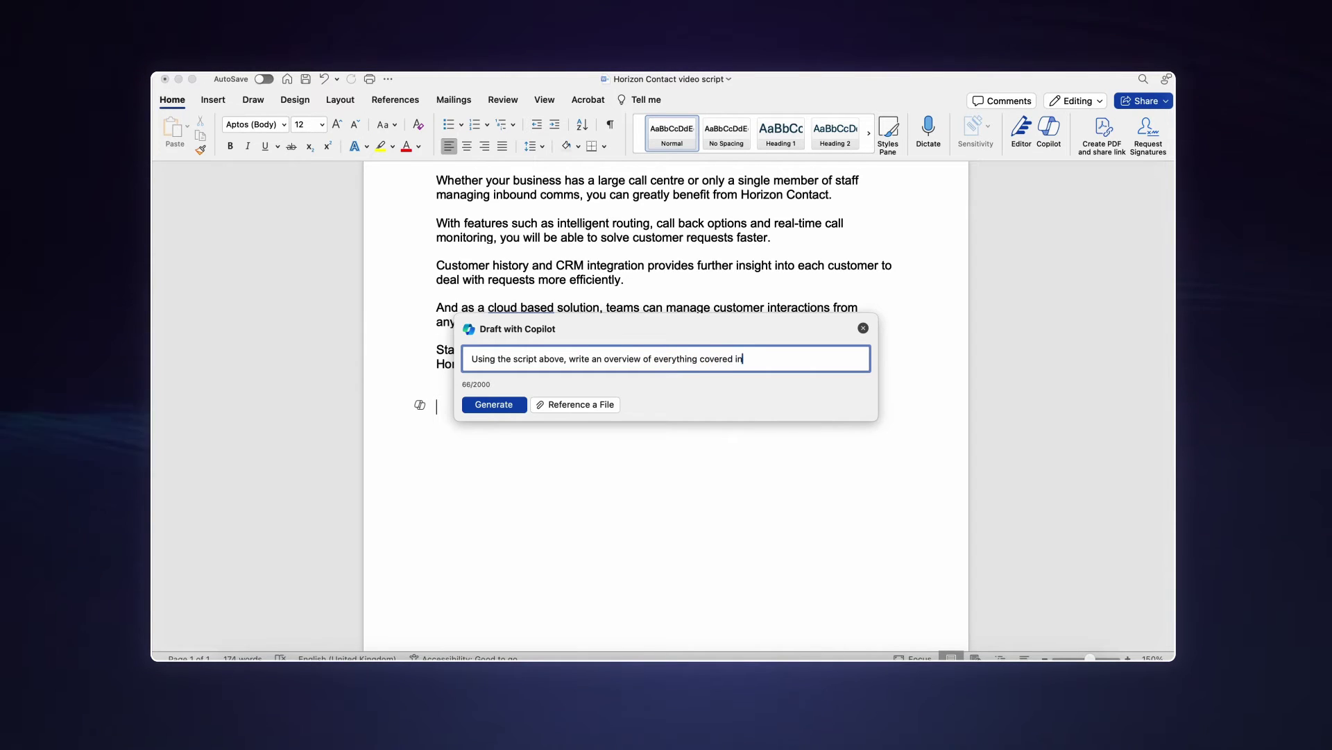
{"action": "type", "text": " this script"}
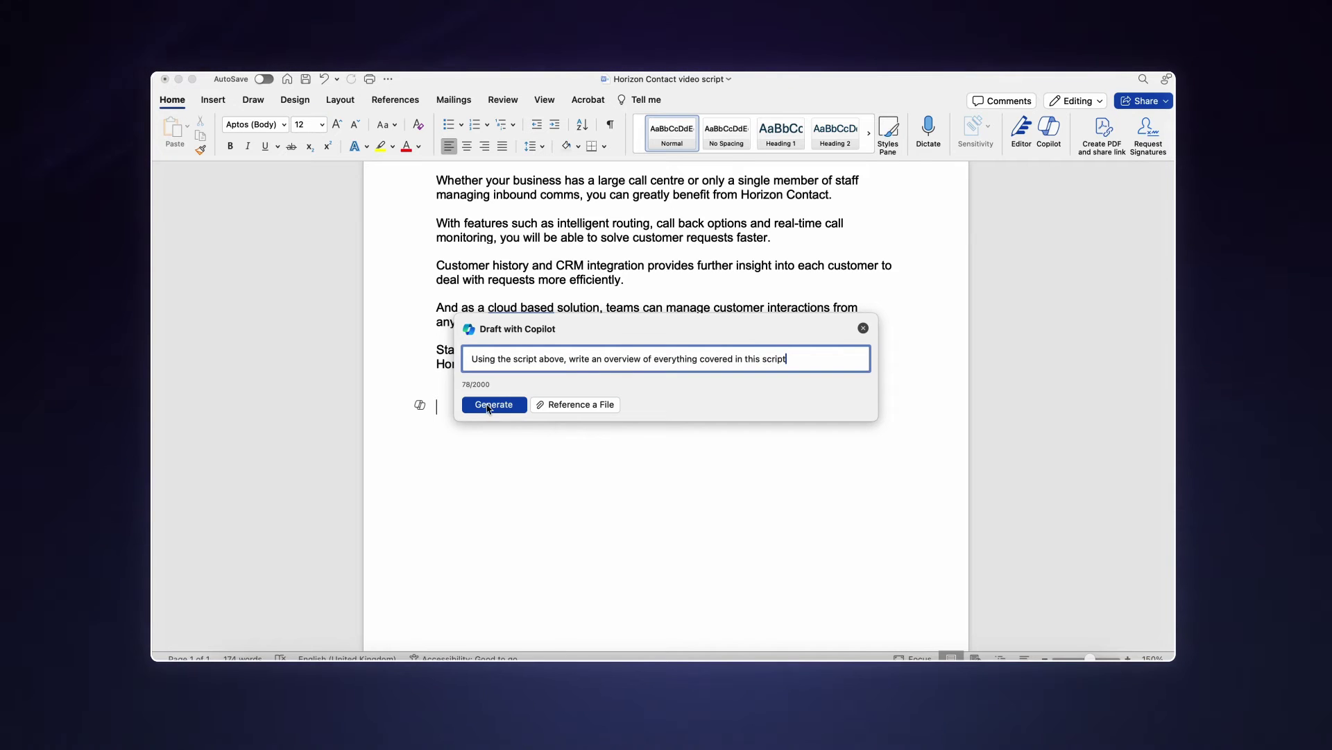
{"action": "left_click", "coordinate": [492, 406]}
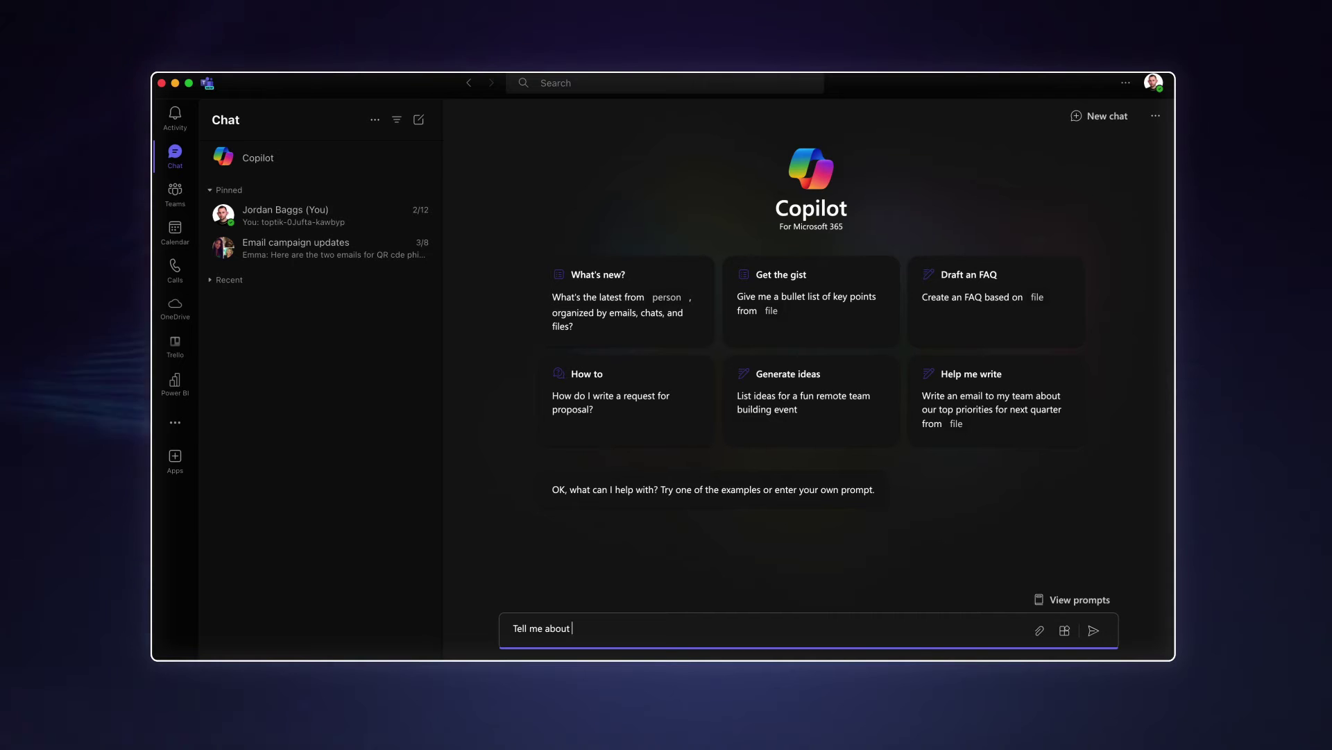
- Ask Copilot 'Tell me about Starlink', then follow up on its coverage area, how it works, and its advantages
{"action": "type", "text": "Starlink"}
{"action": "key", "text": "Return"}
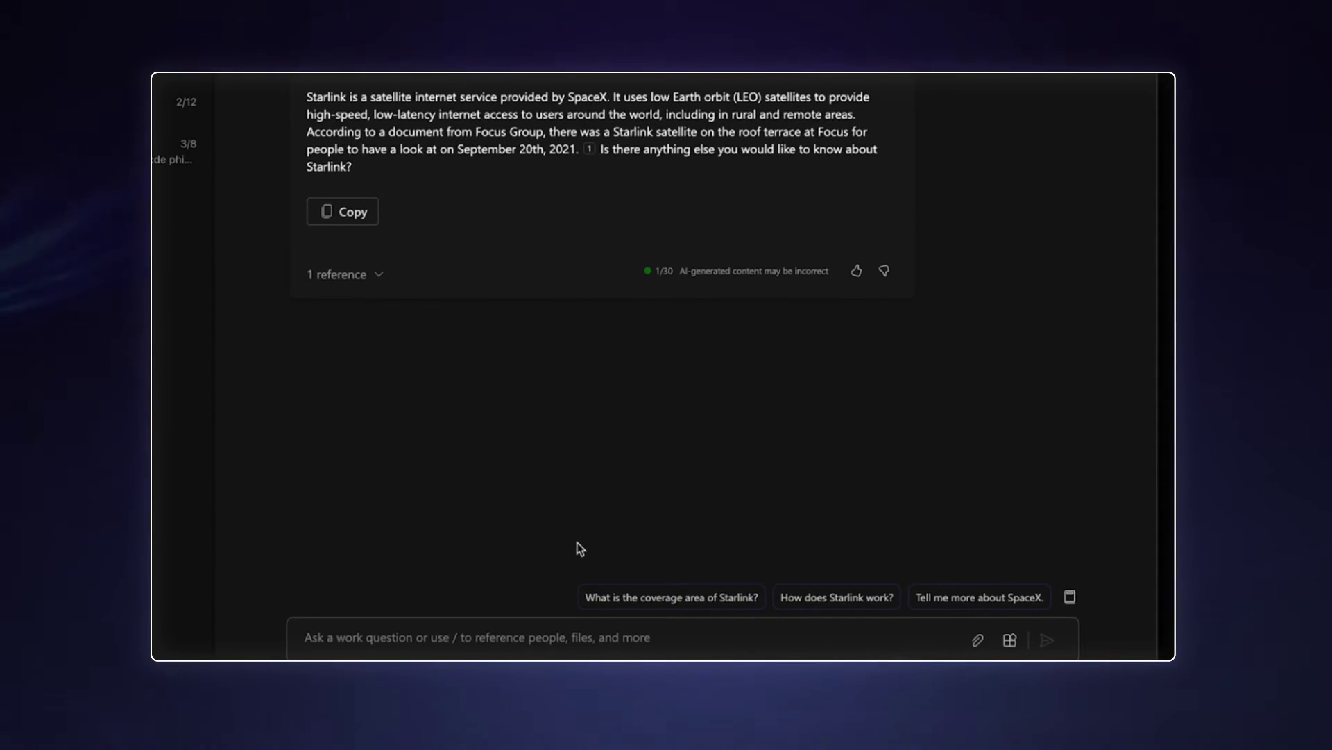
{"action": "left_click", "coordinate": [632, 598]}
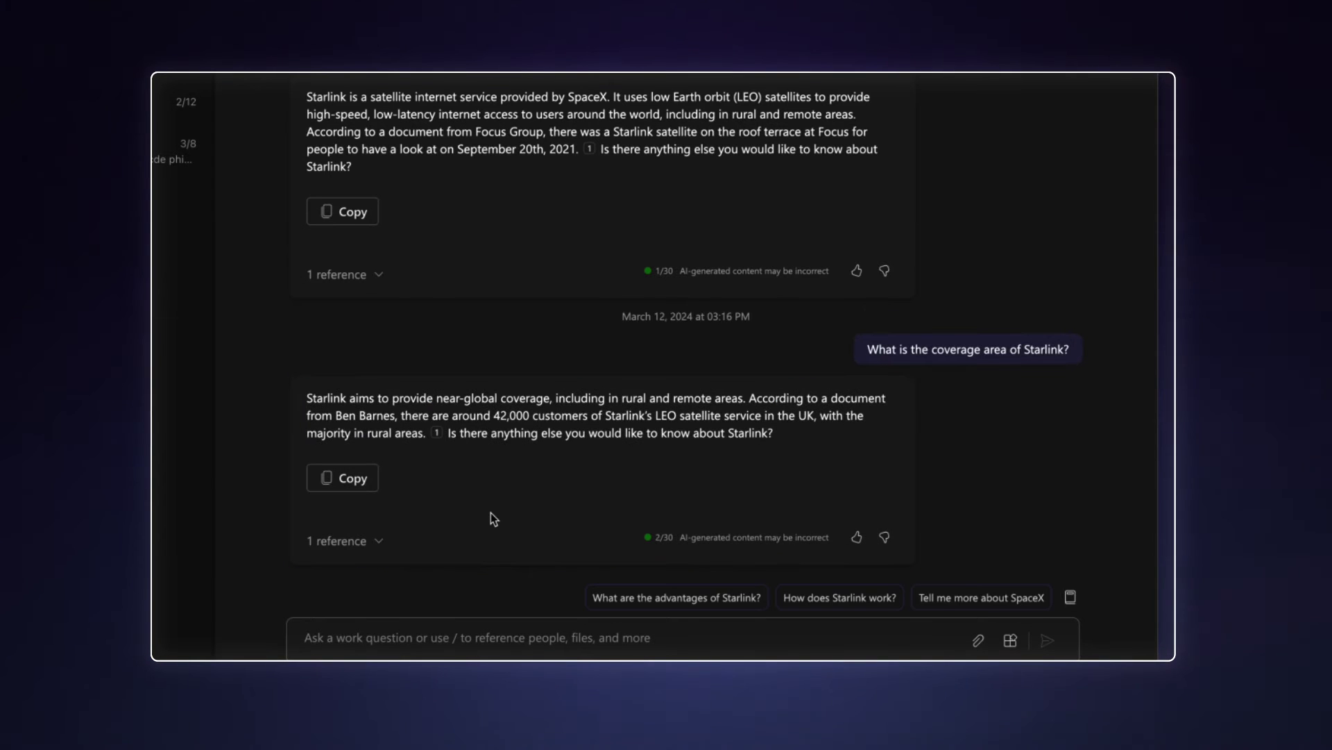
{"action": "left_click", "coordinate": [875, 598]}
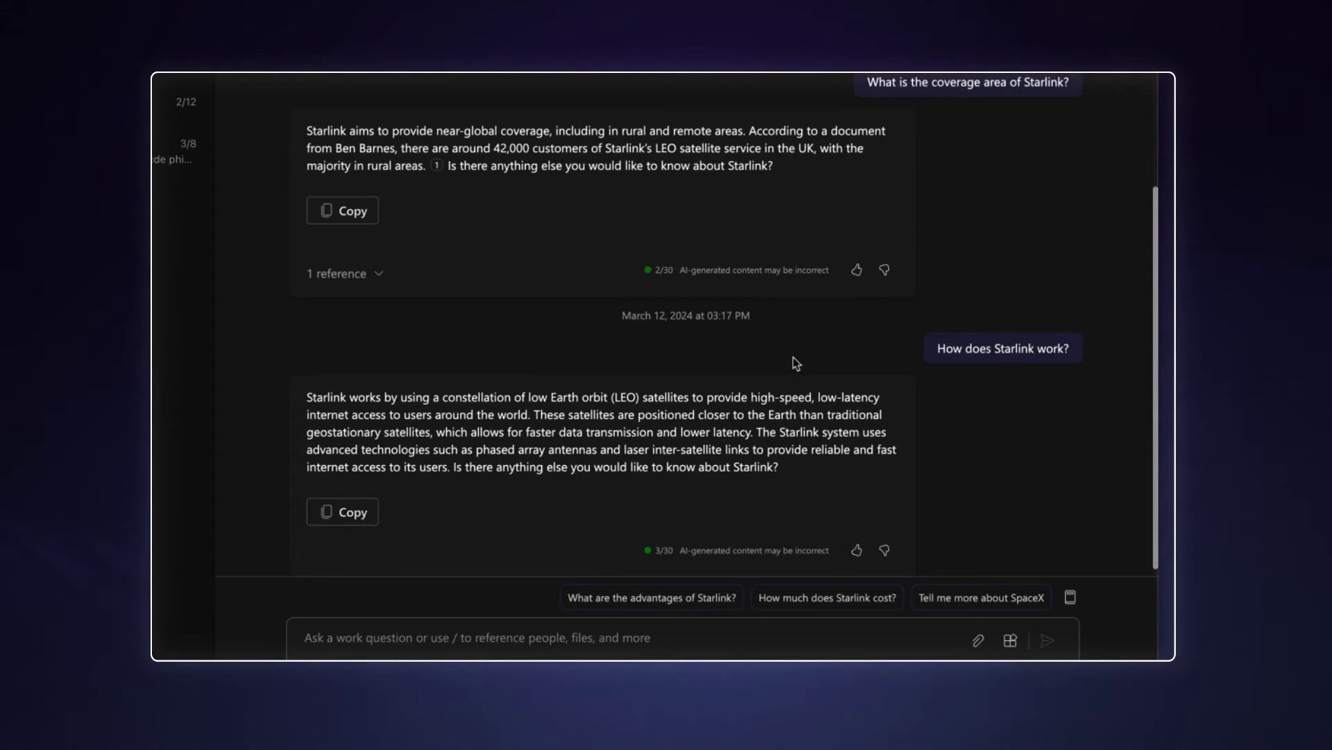
{"action": "left_click", "coordinate": [381, 598]}
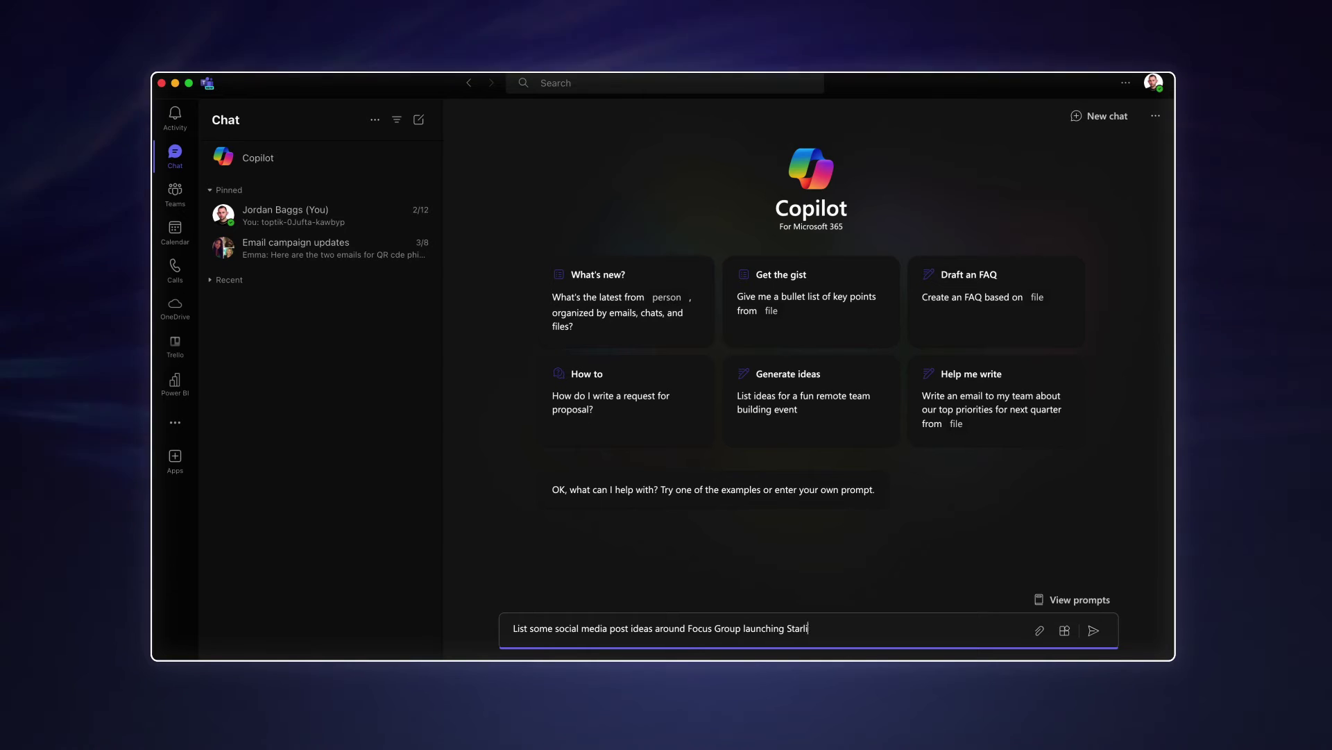
- Request social media post ideas about Focus Group launching Starlink as a new service for customers
{"action": "type", "text": "w service for customers"}
{"action": "key", "text": "Return"}
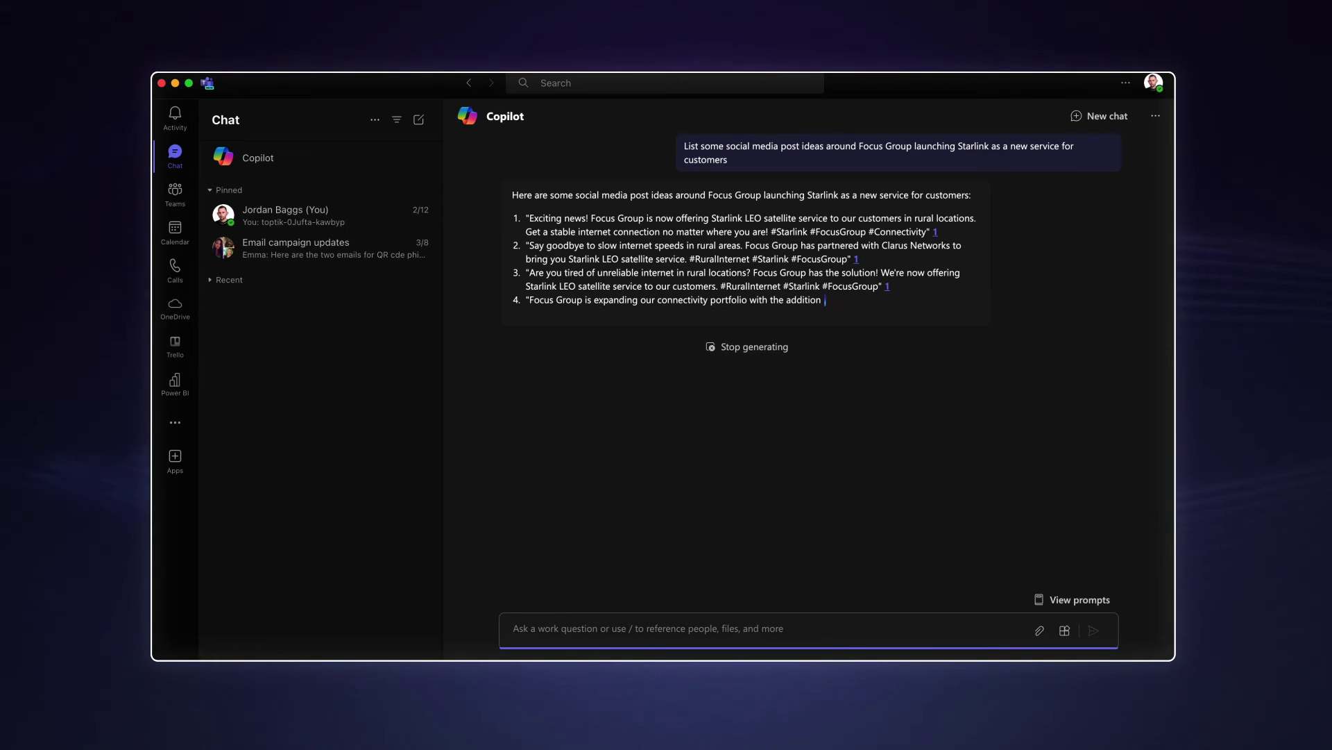
{"action": "left_click", "coordinate": [1155, 115]}
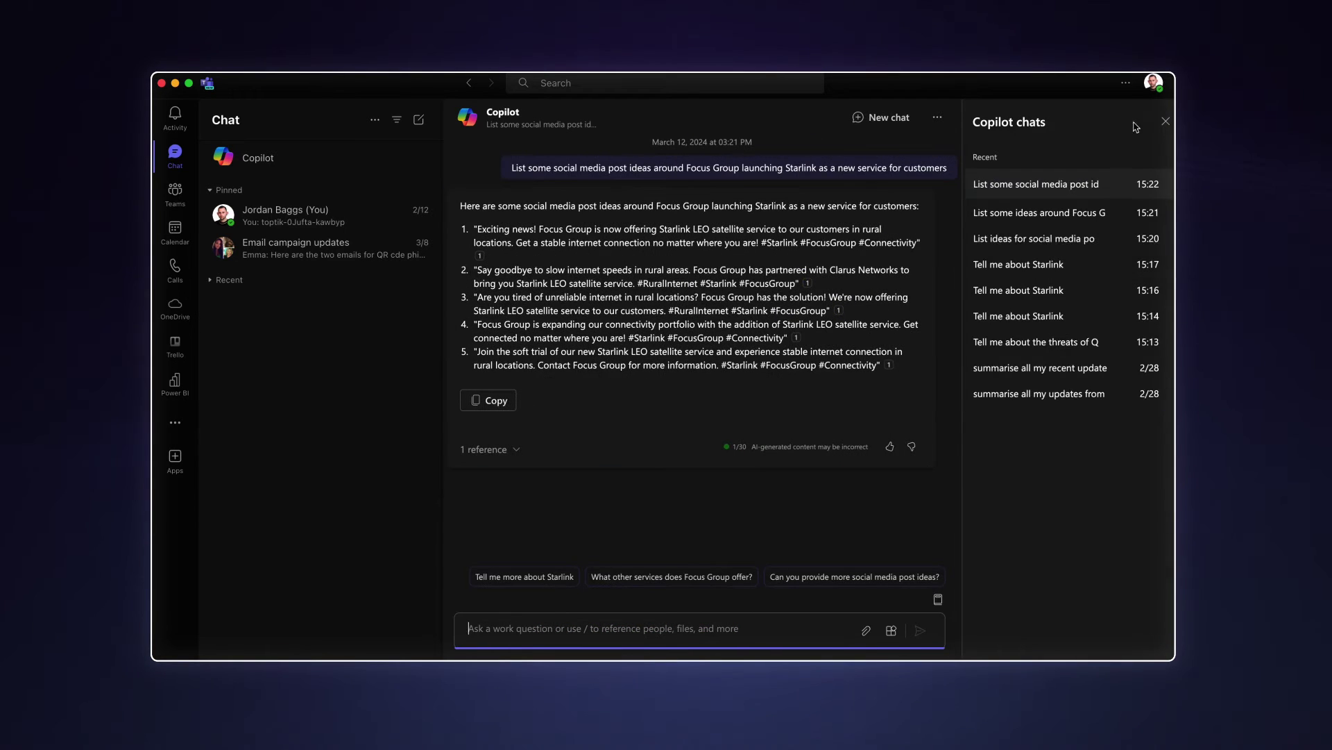
{"action": "left_click", "coordinate": [1166, 121]}
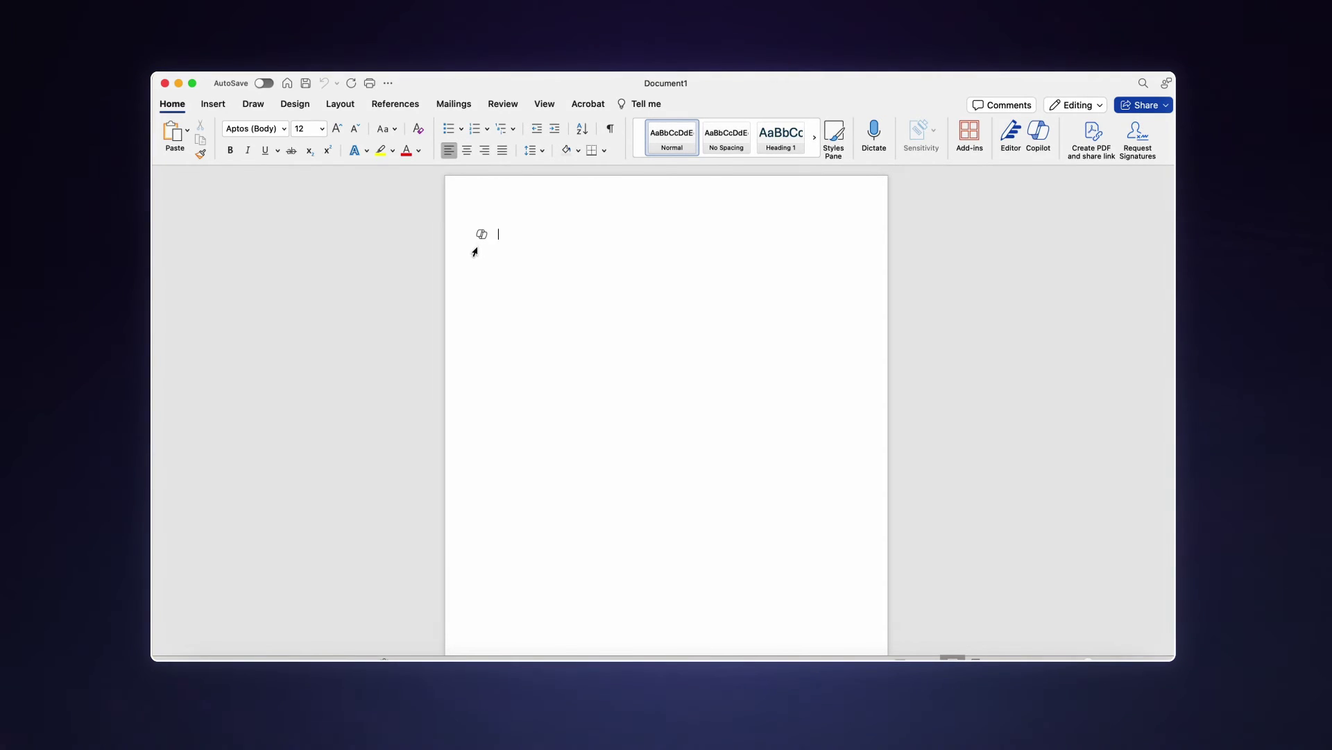
- Have Copilot draft a short video script covering what Starlink is, keep it, and review the draft
{"action": "left_click", "coordinate": [482, 240]}
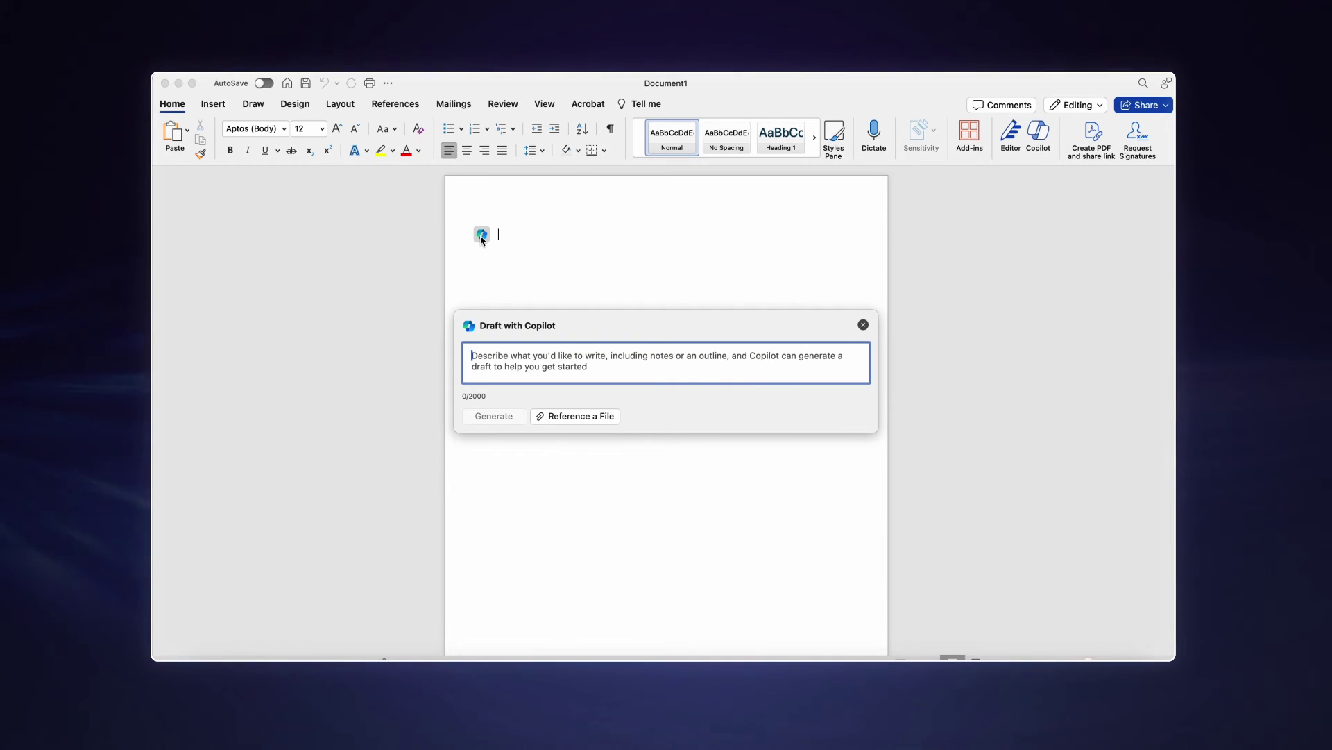
{"action": "type", "text": "Help me draft a short script for a video that cove"}
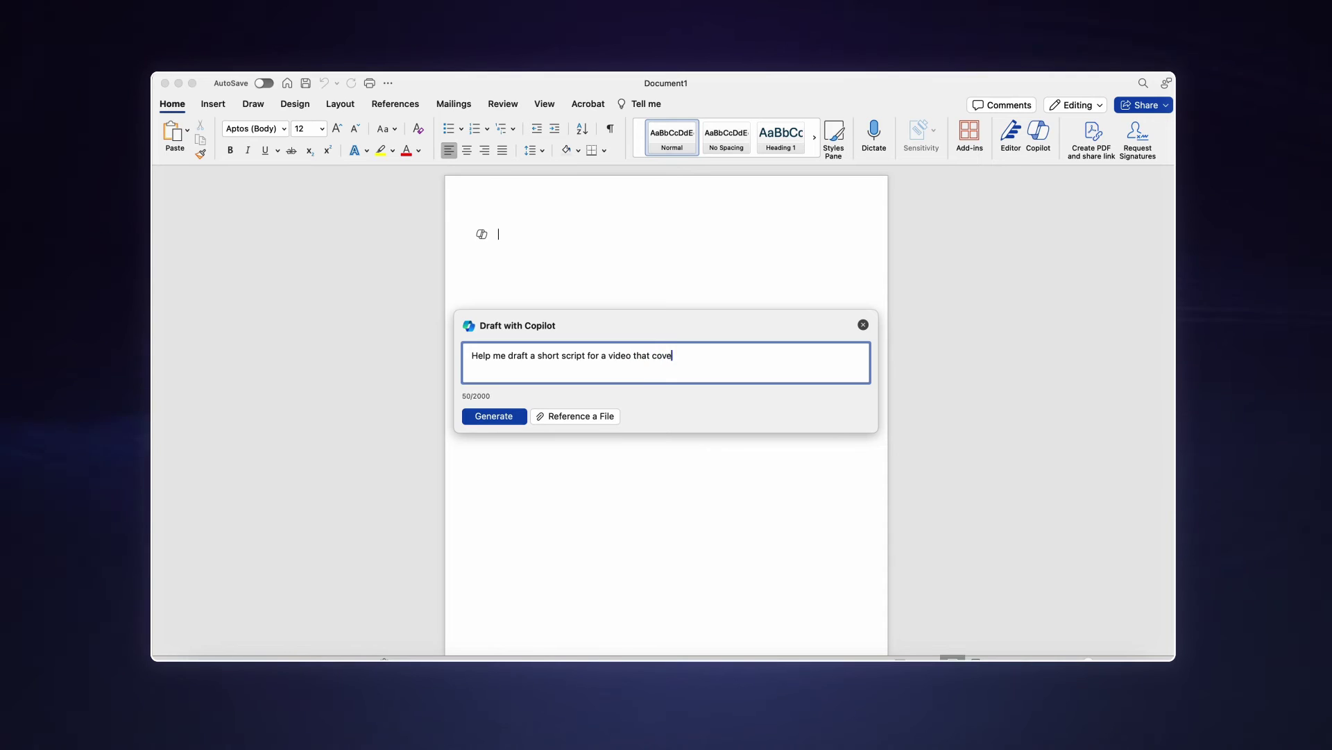
{"action": "type", "text": "rs Starlink, including what it is, what it does, the benefits and why"}
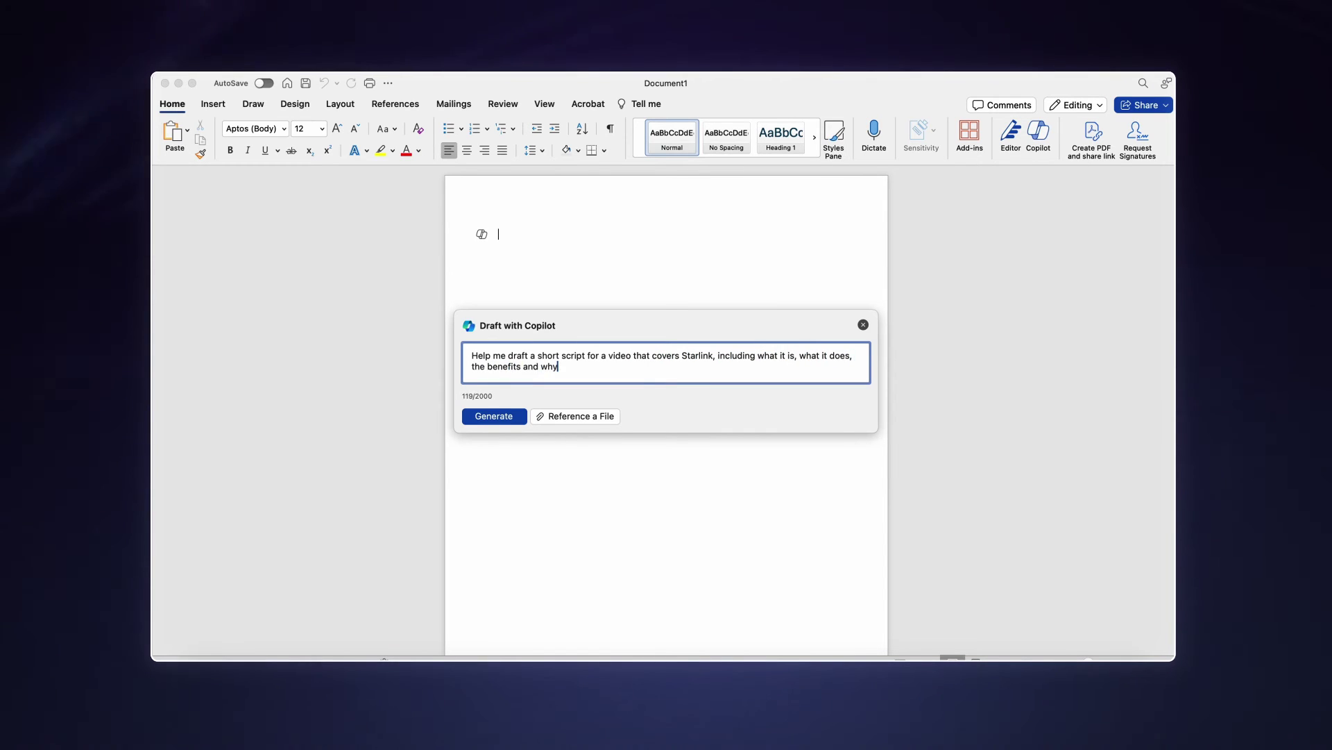
{"action": "type", "text": " a customer might need it."}
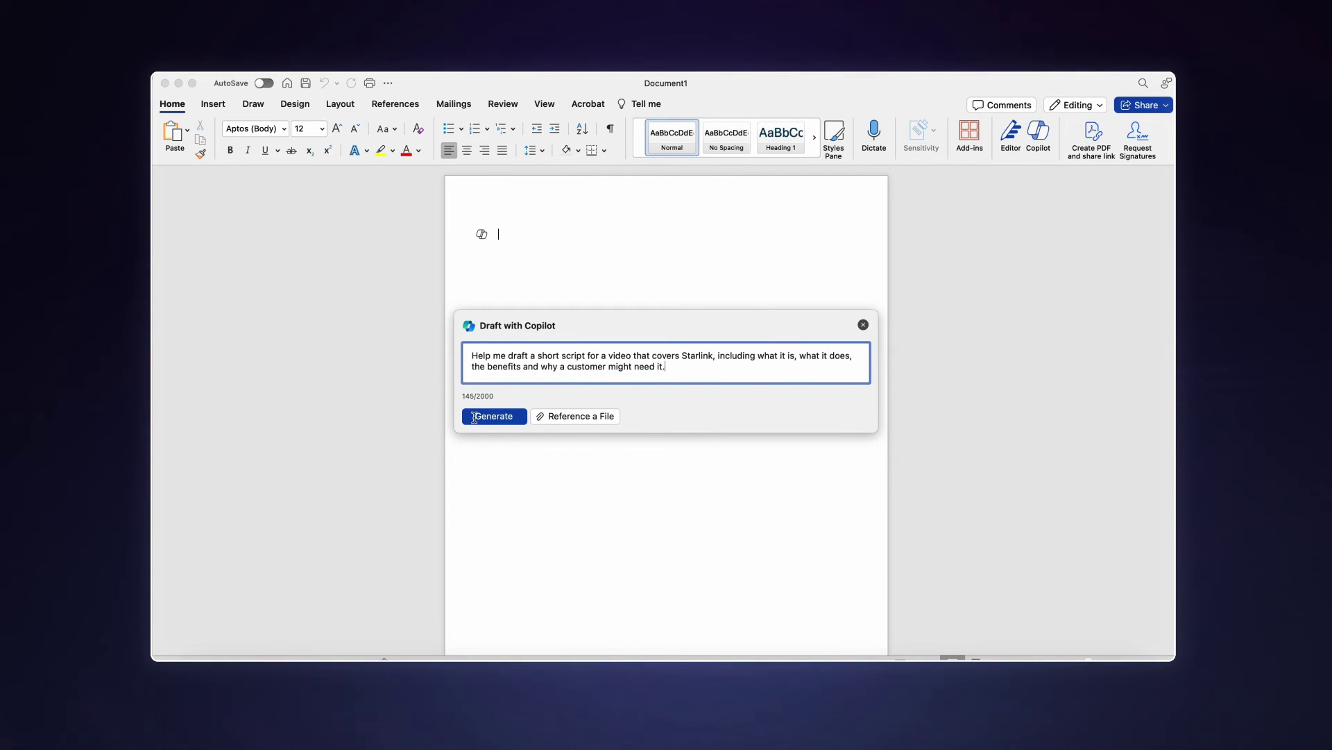
{"action": "left_click", "coordinate": [475, 417]}
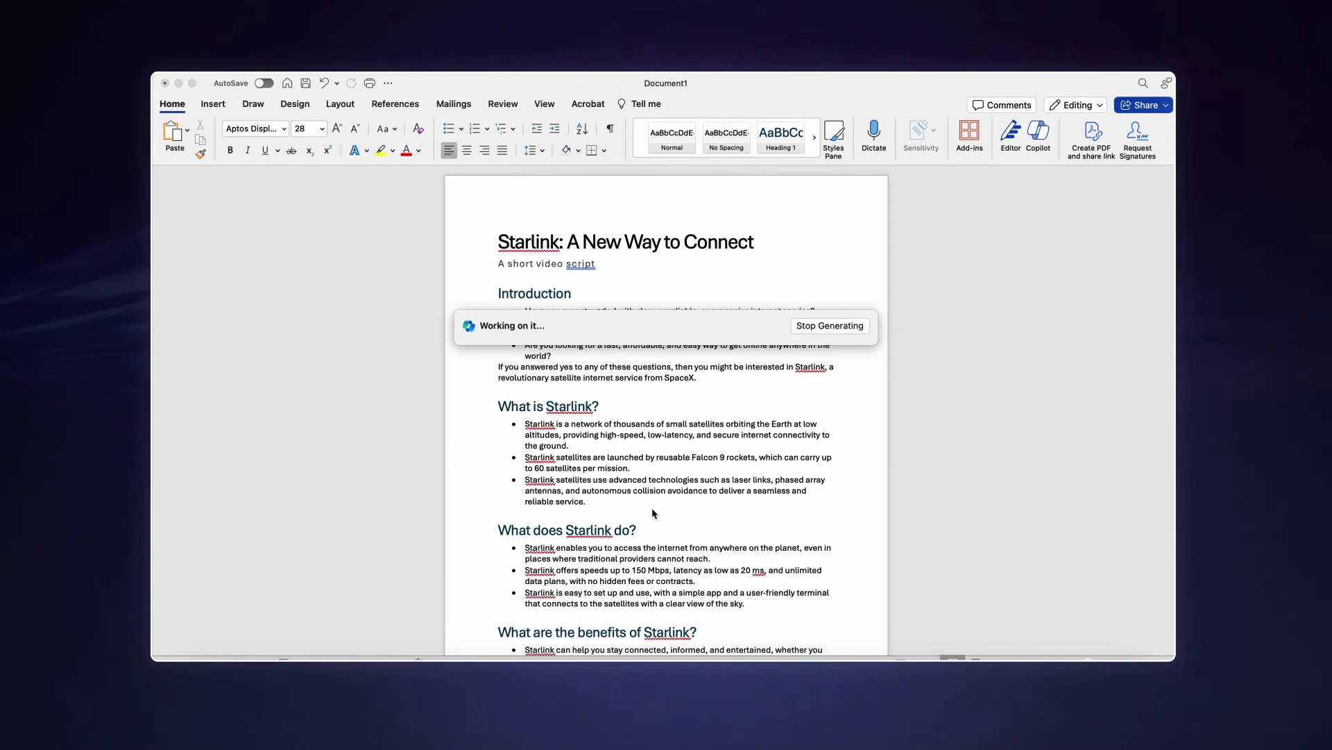
{"action": "left_click", "coordinate": [494, 352]}
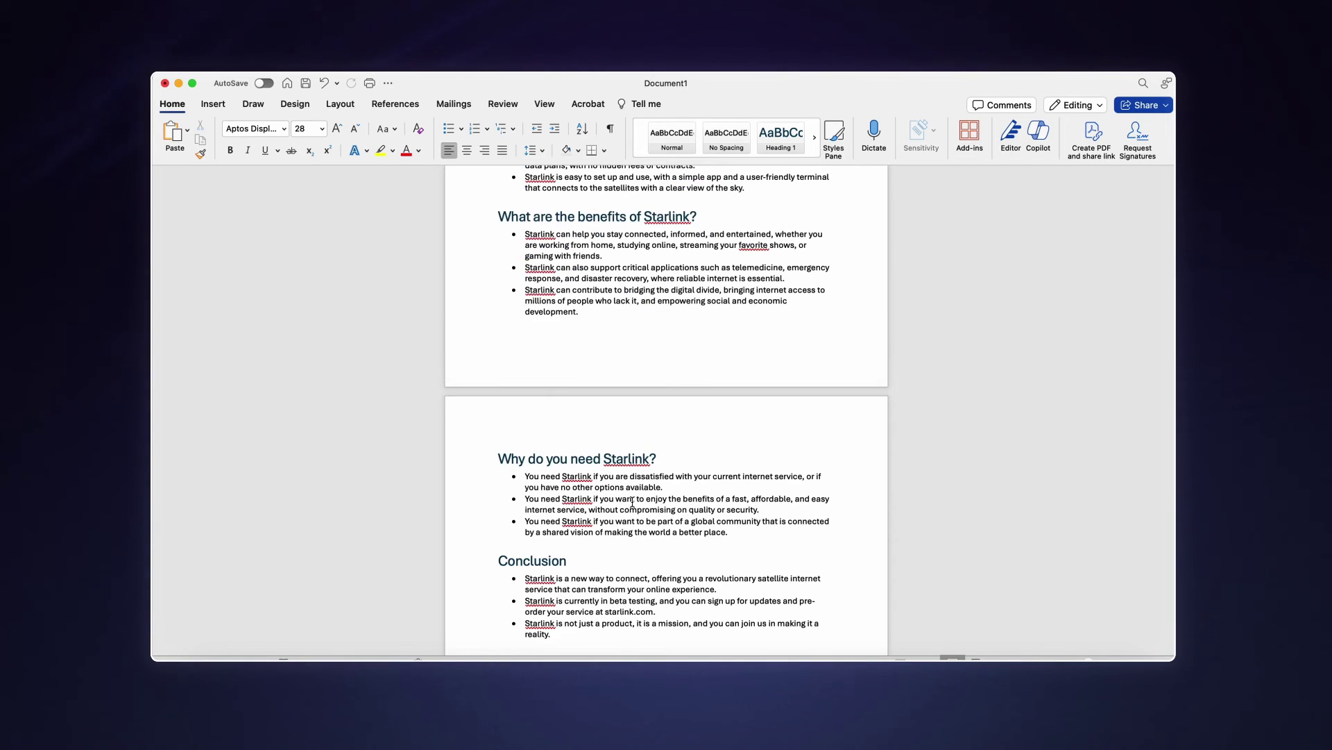
{"action": "scroll", "coordinate": [632, 502], "scroll_direction": "down", "scroll_amount": 5}
{"action": "scroll", "coordinate": [632, 502], "scroll_direction": "up", "scroll_amount": 15}
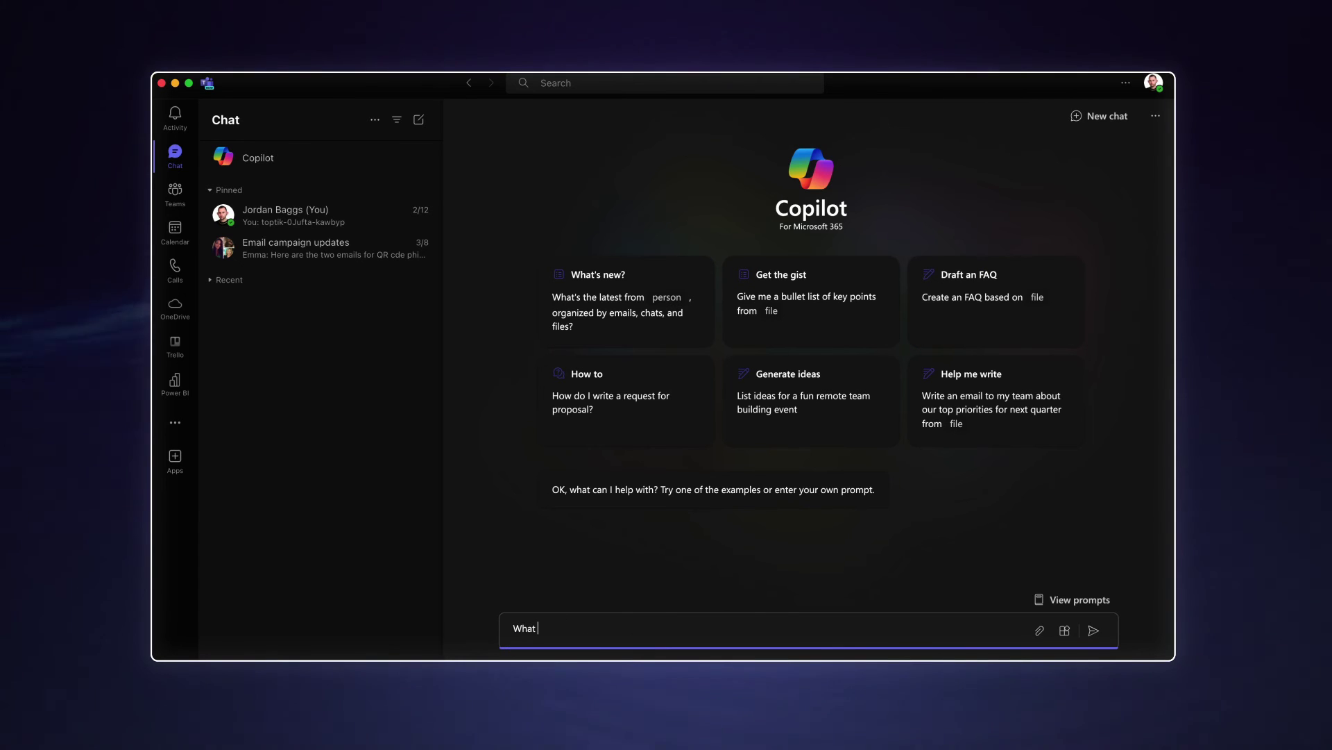
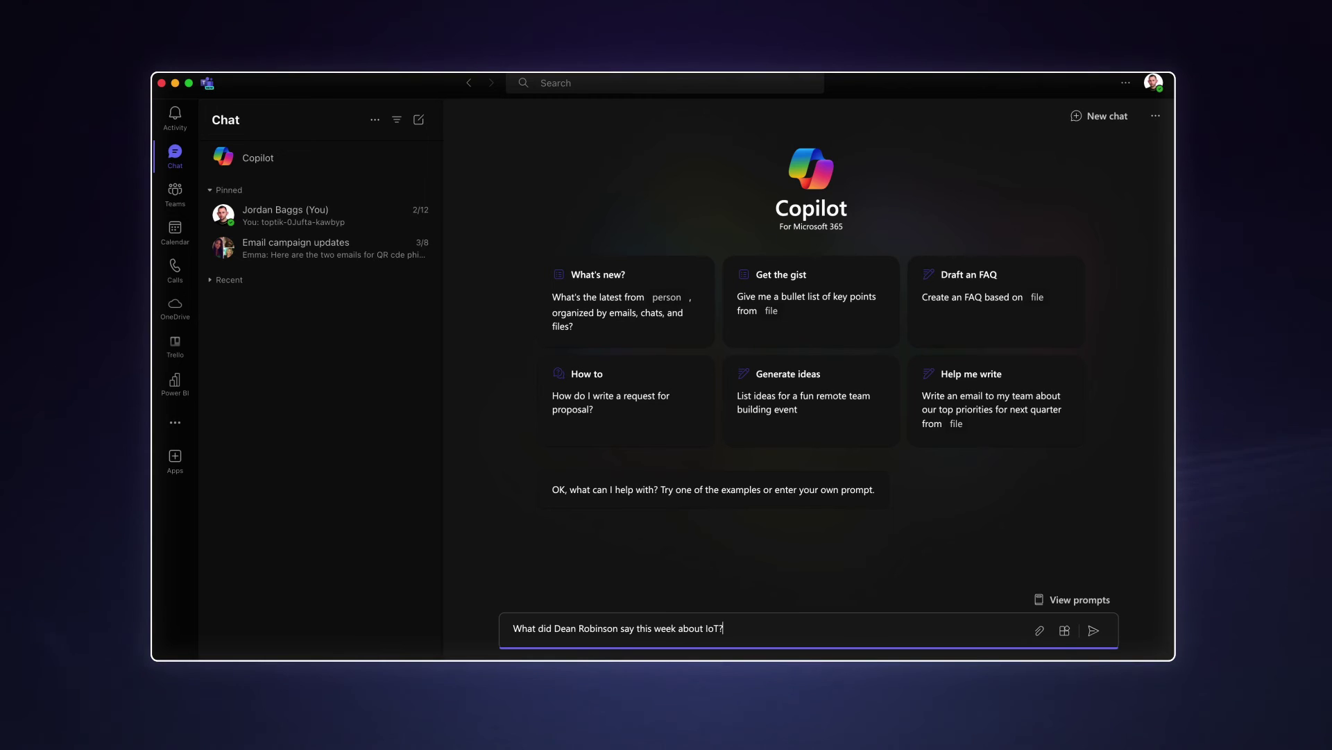
- Ask Copilot what a named colleague said this week about IoT
{"action": "key", "text": "Return"}
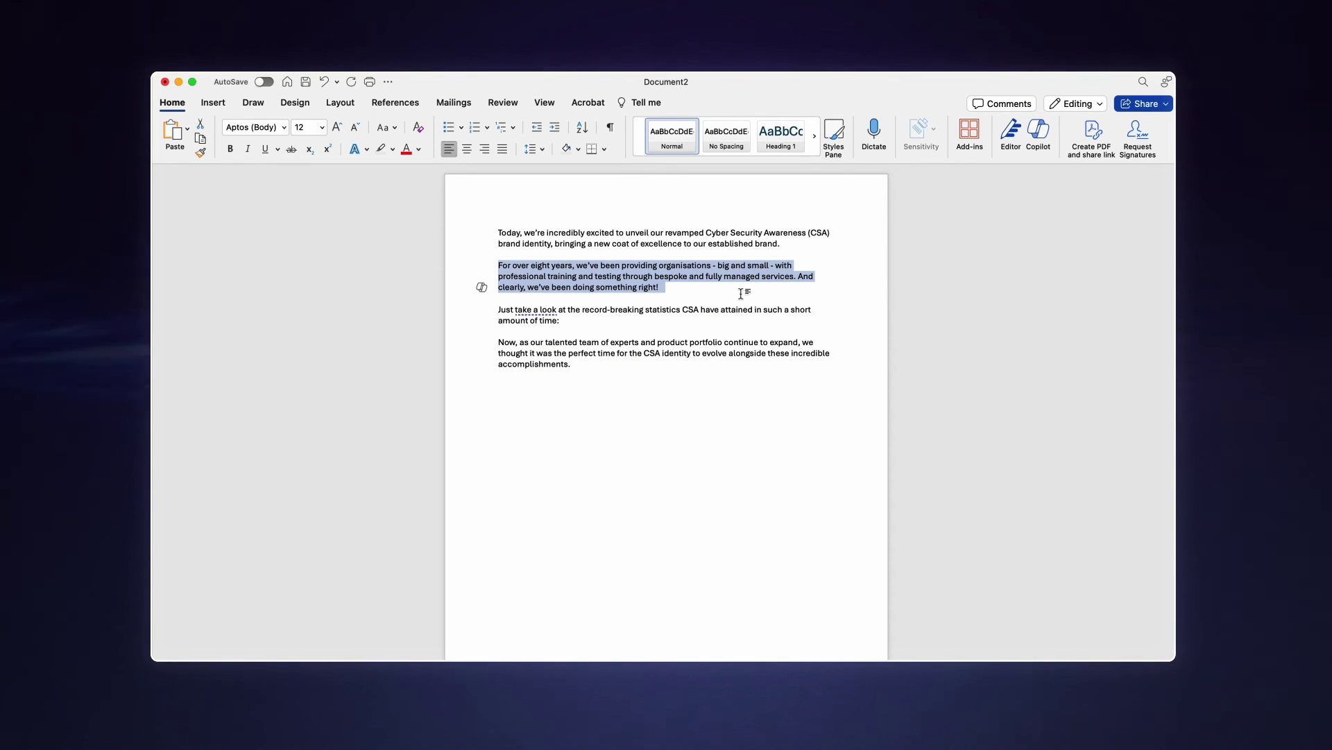
- Send 'rewrite this:' with the pasted 'For over eight years' paragraph to Copilot, then open its margin rewrite options
{"action": "left_click", "coordinate": [1026, 145]}
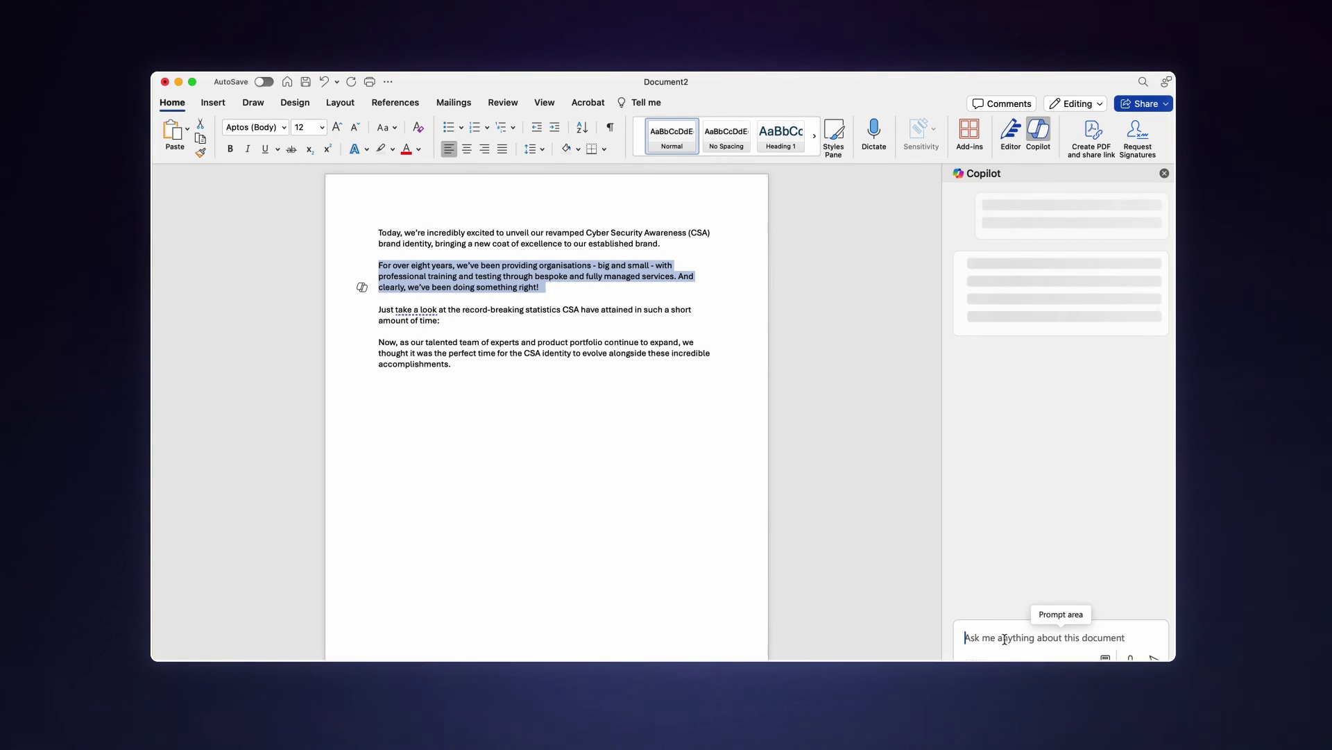
{"action": "type", "text": "rewrite thi"}
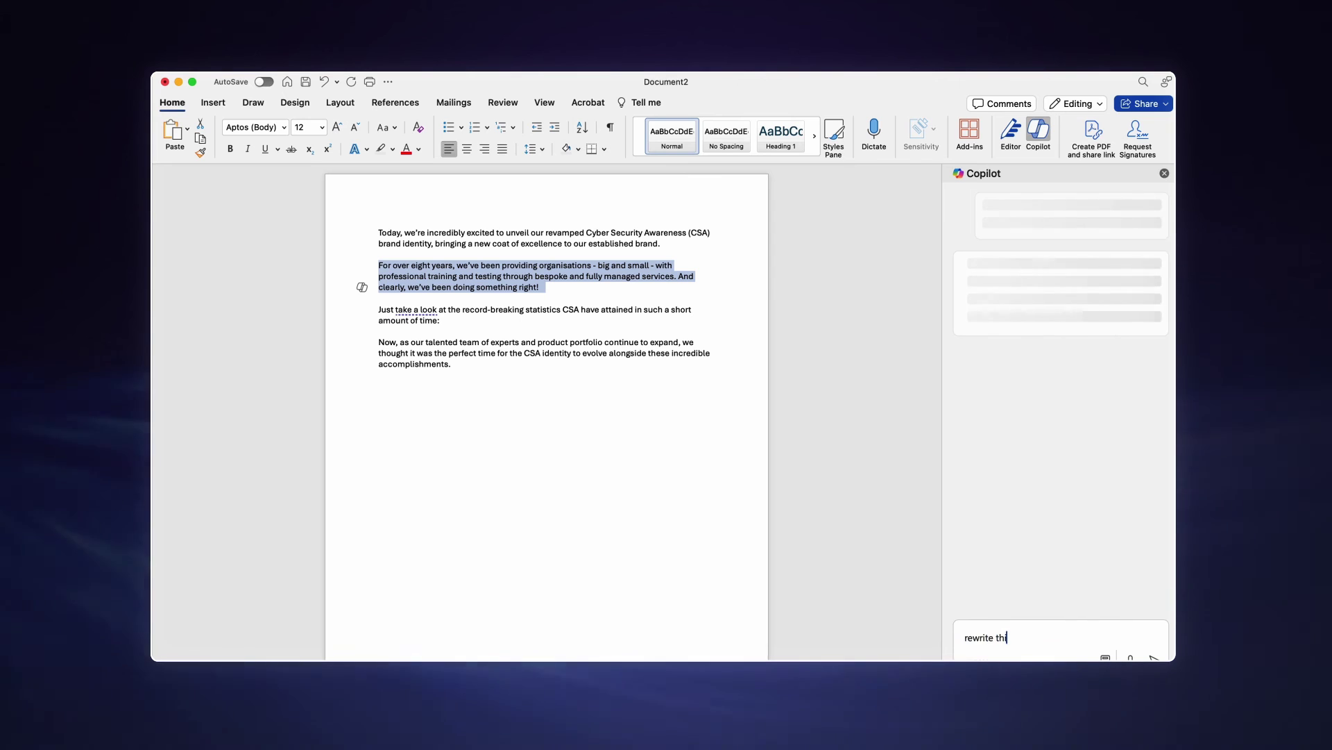
{"action": "type", "text": "s:"}
{"action": "type", "text": "For over eight years, we’ve been providing organisations - big and small - with professional training and testing through bespoke and fully managed services. And clearly, we’ve been doing something right!"}
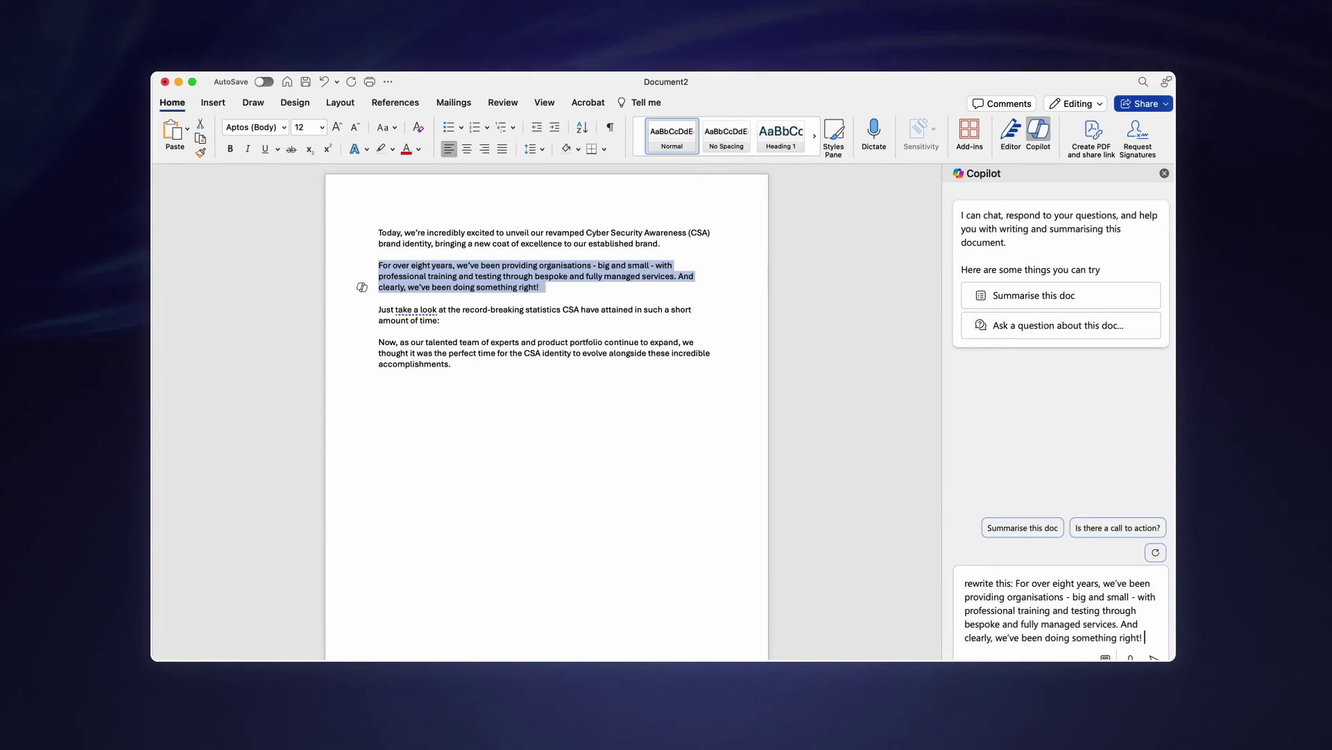
{"action": "key", "text": "Return"}
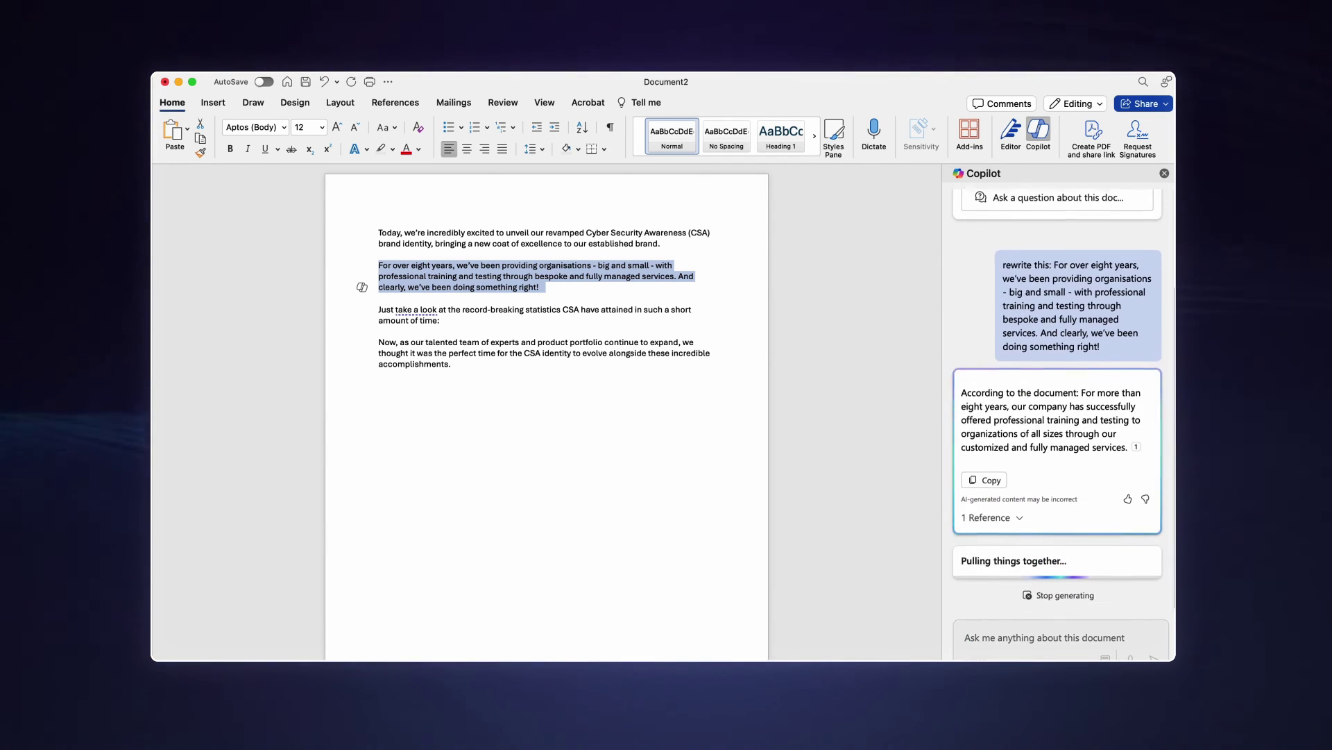
{"action": "left_click", "coordinate": [1164, 172]}
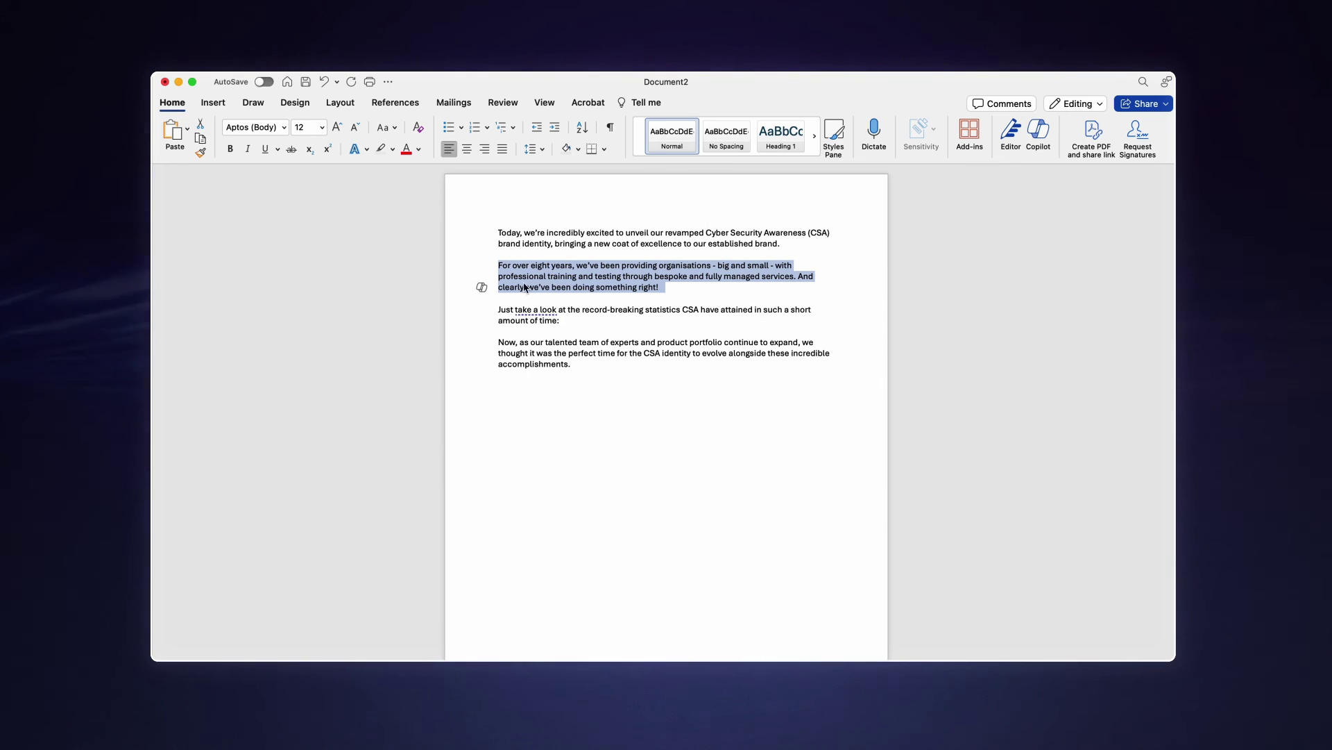
{"action": "left_click", "coordinate": [482, 288]}
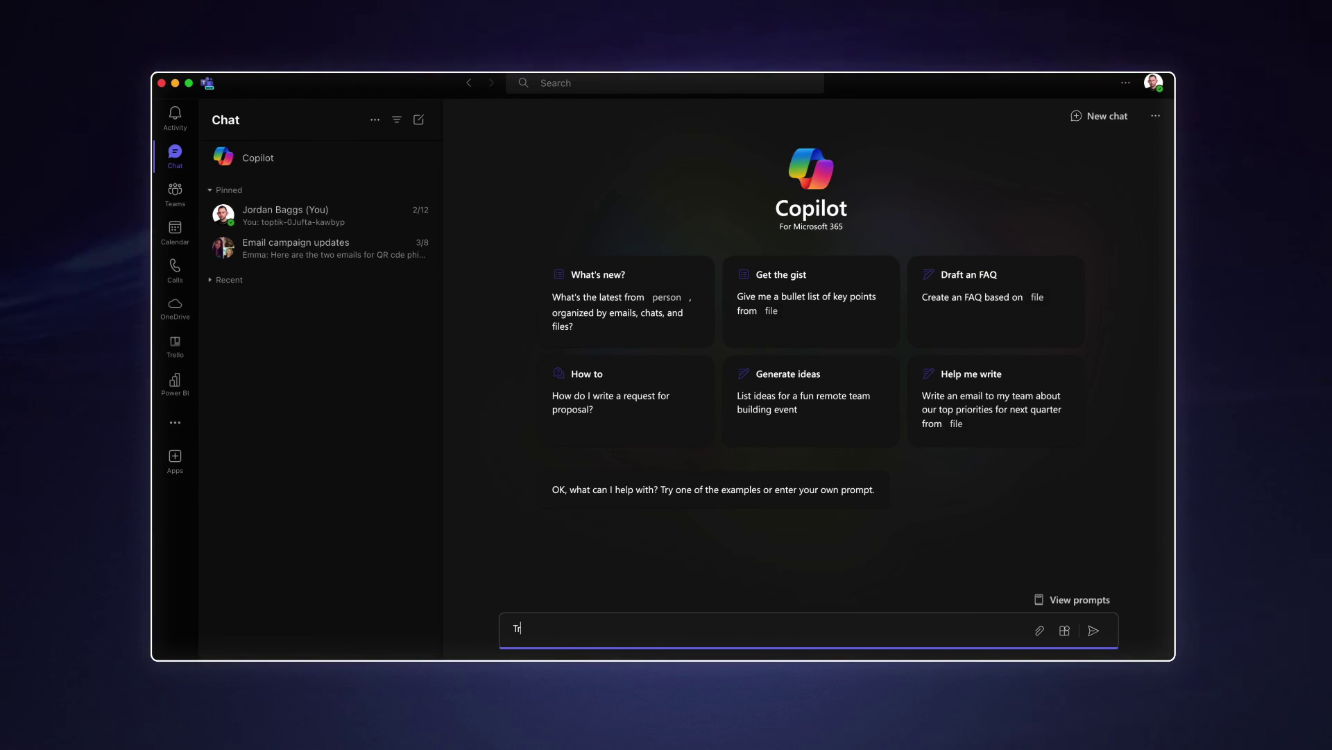
- Send 'Translate the following text into French:' with the pasted Starlink blog brief email to Copilot
{"action": "type", "text": "anslate the fol"}
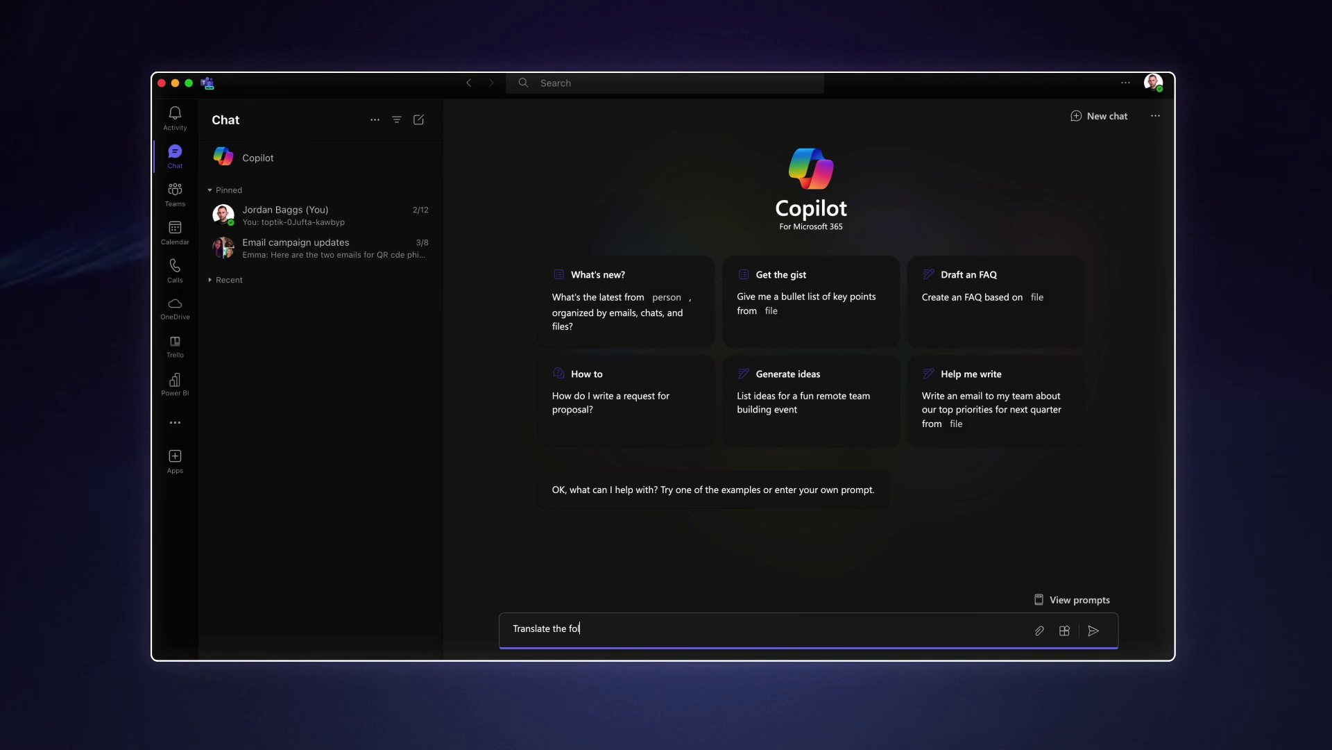
{"action": "type", "text": "lowing text"}
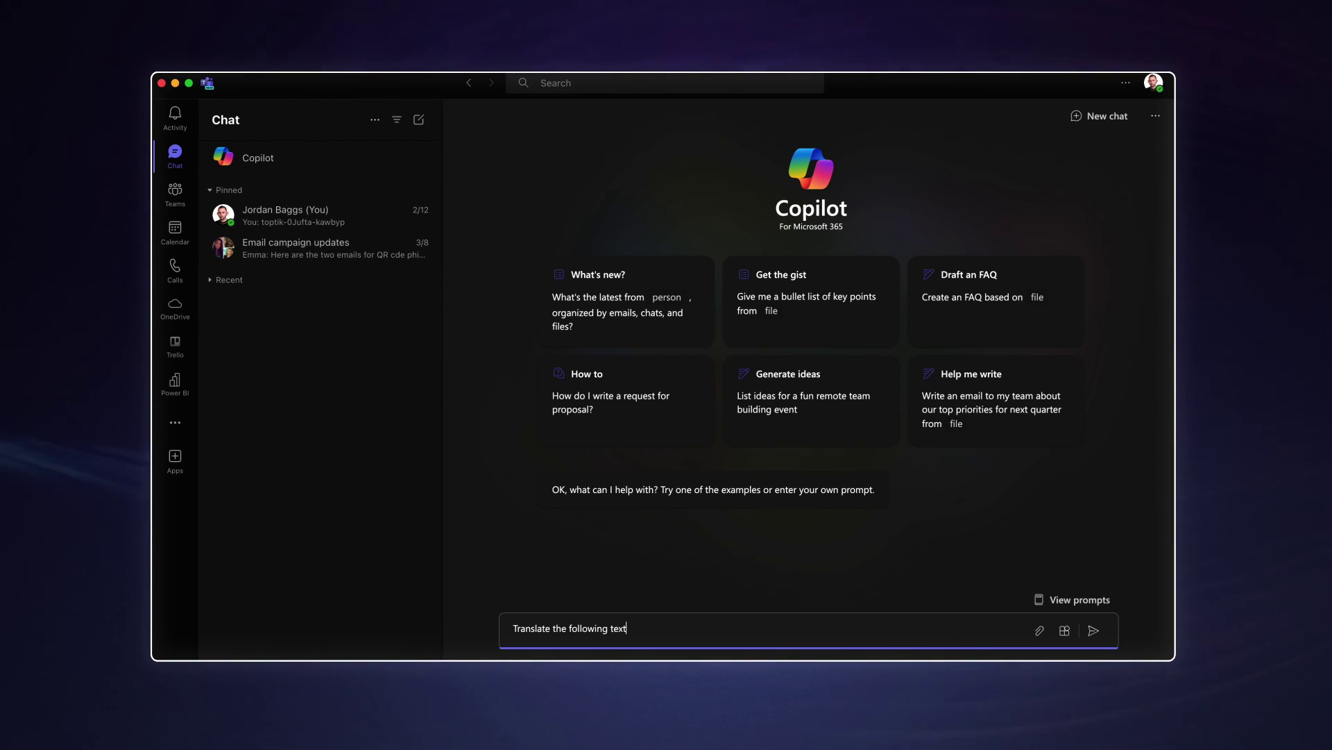
{"action": "type", "text": " into French:"}
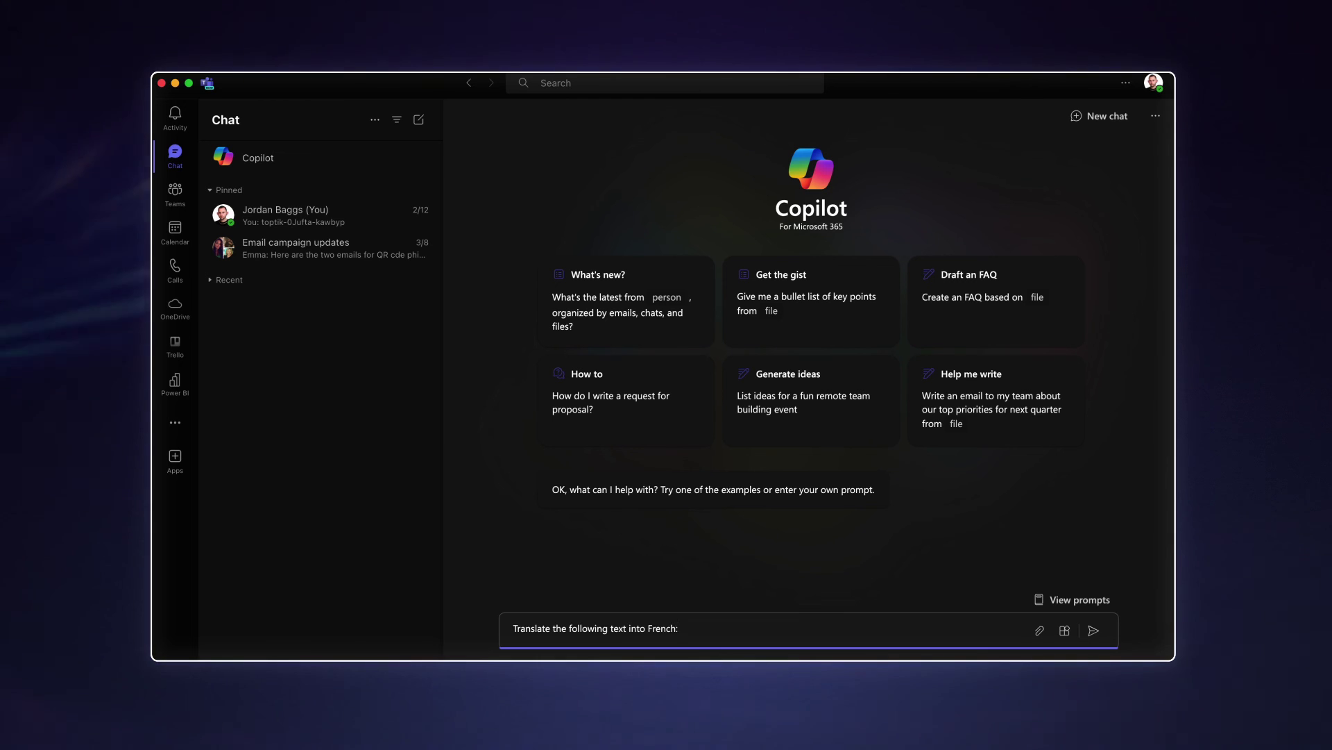
{"action": "key", "text": "shift+Return"}
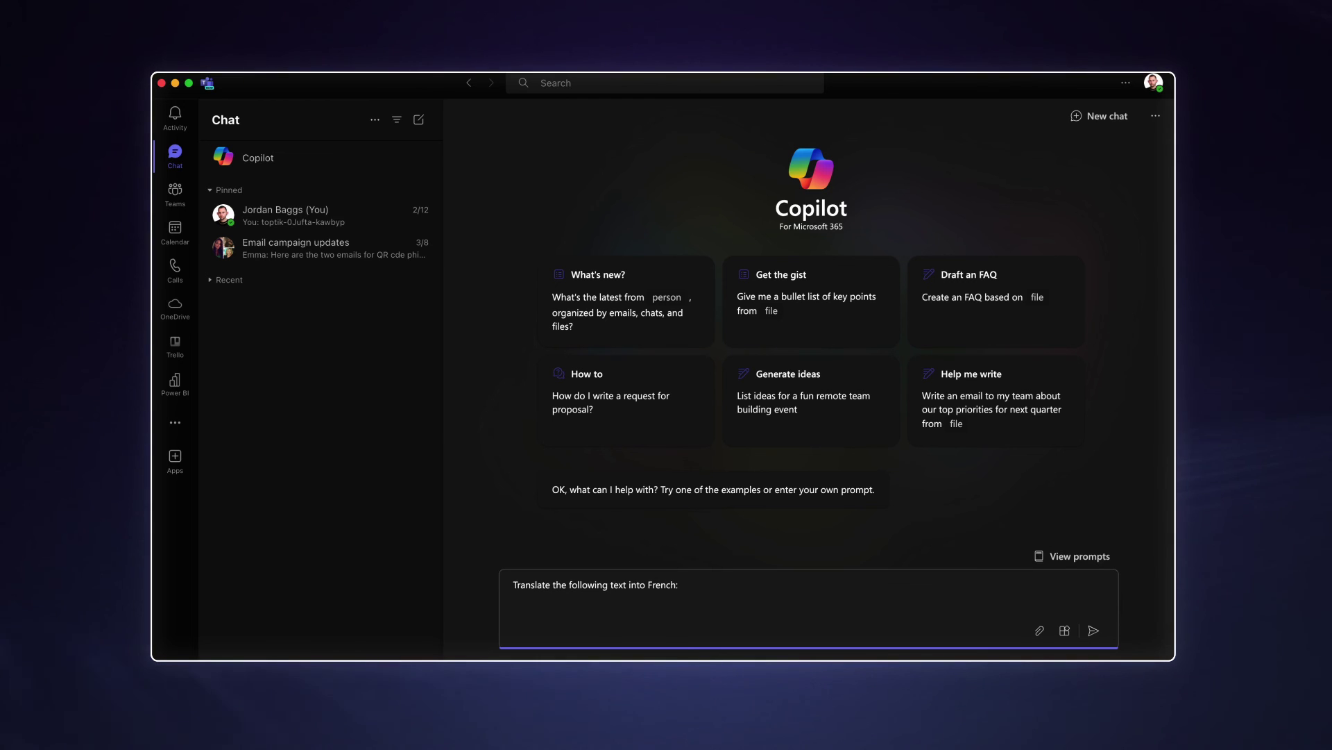
{"action": "type", "text": "Please find the brief for the Starlink blog attached to this email. We would like to release the blog when we launch the service, so please could this be ready by the end of next week.  If you have any questions, please let me know.  Many thanks, Jordan"}
{"action": "key", "text": "Return"}
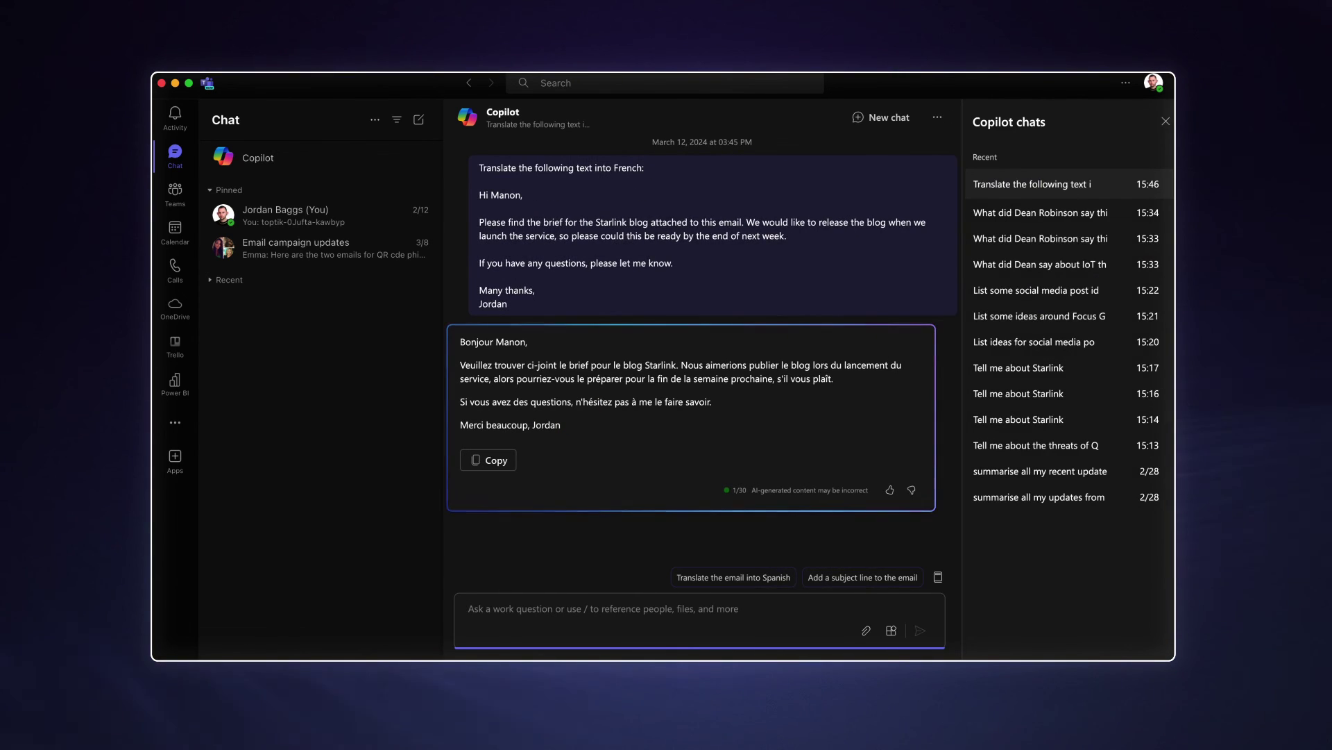
{"action": "left_click", "coordinate": [1166, 121]}
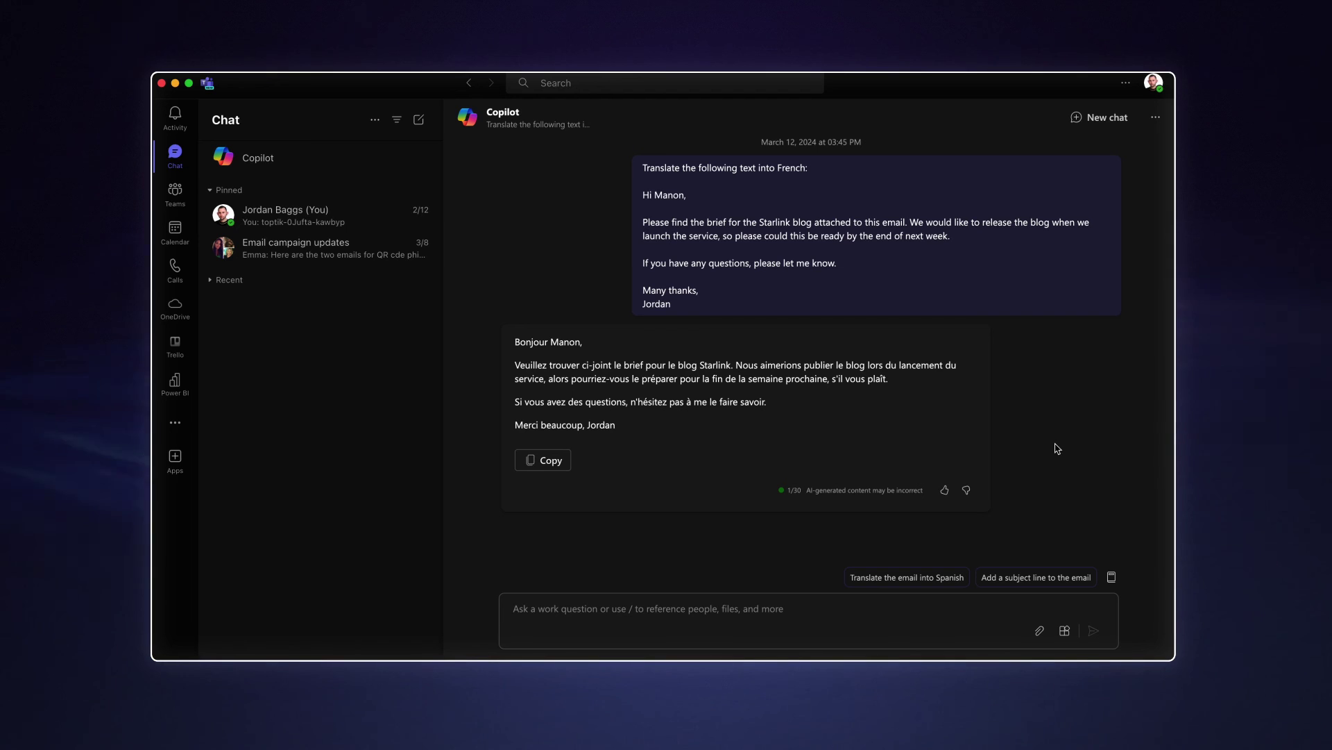